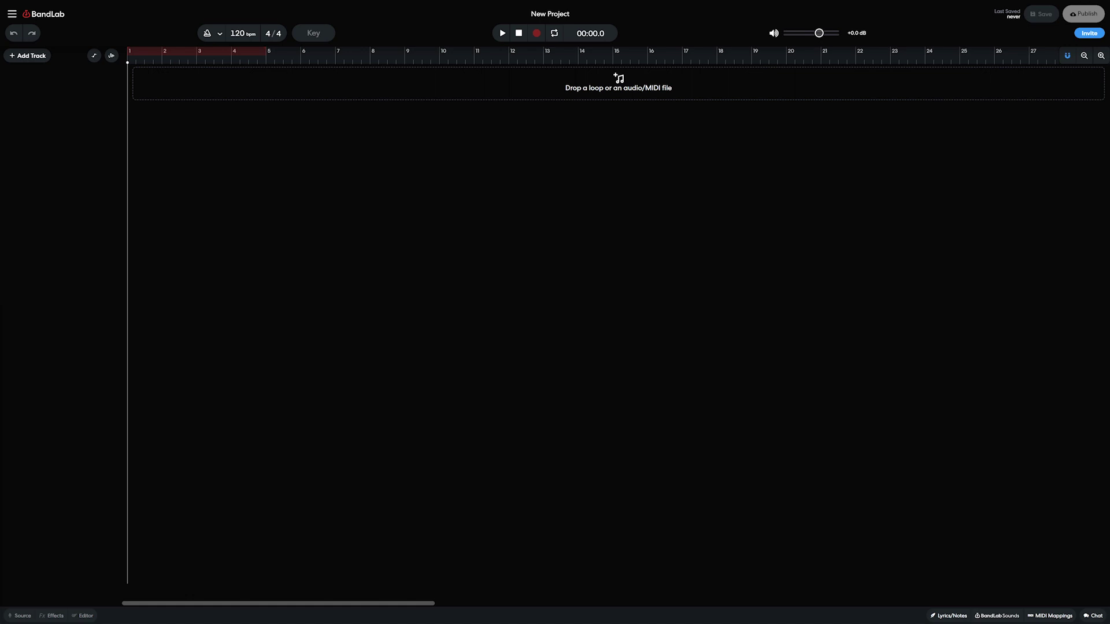
Look through the project's main options menu and dismiss it without choosing anything.
{"action": "left_click", "coordinate": [13, 14]}
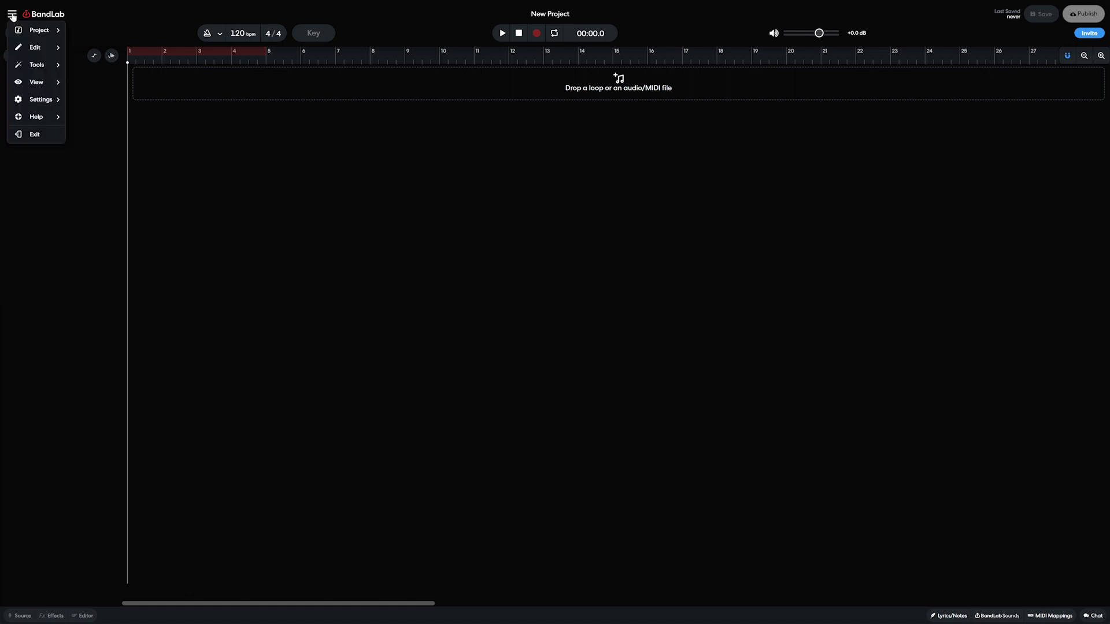
{"action": "mouse_move", "coordinate": [34, 99]}
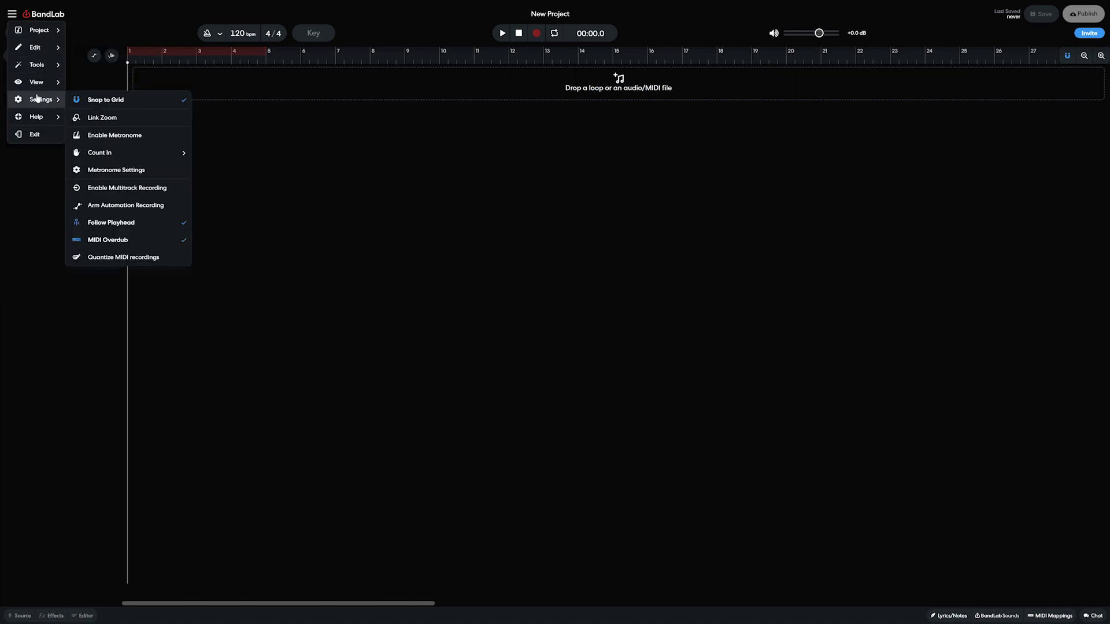
{"action": "left_click", "coordinate": [29, 162]}
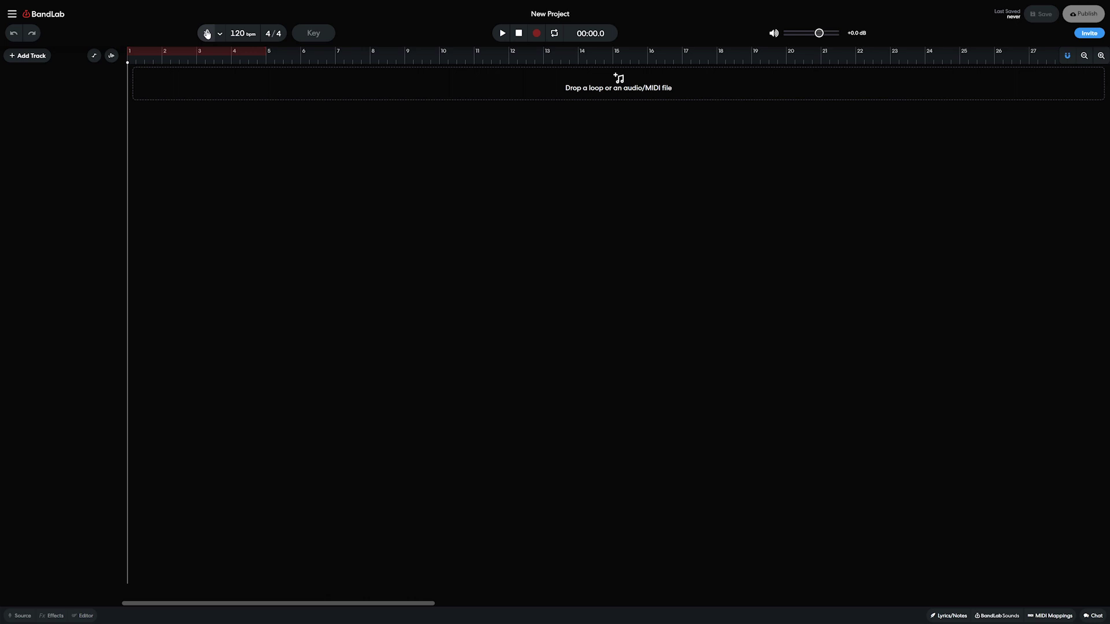
Set the count-in to 2 bars and raise the tempo to 130 bpm.
{"action": "left_click", "coordinate": [220, 37]}
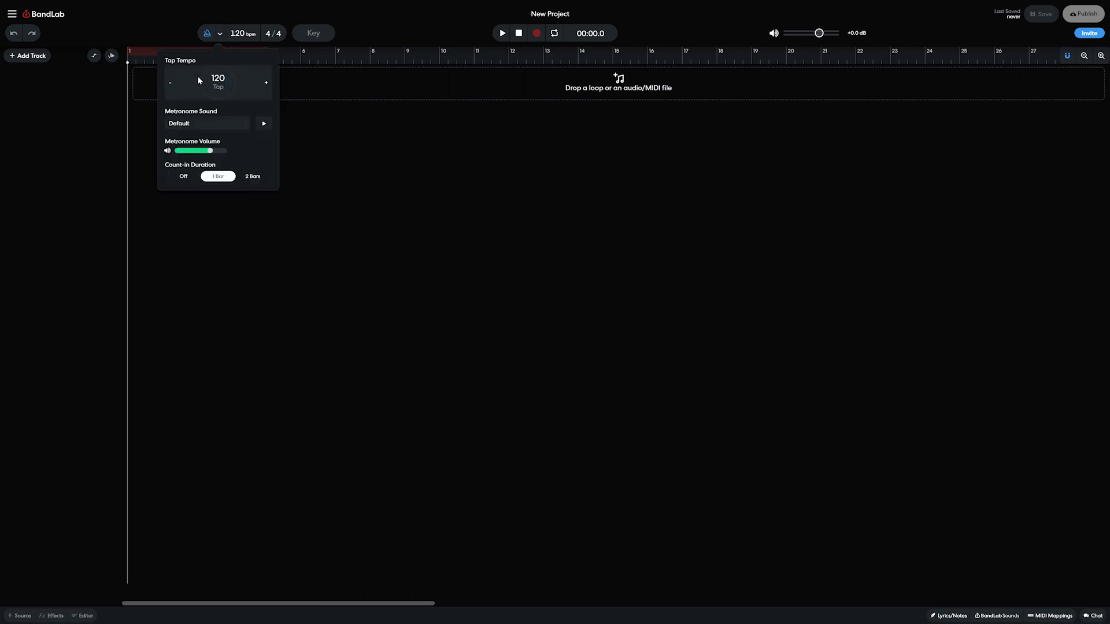
{"action": "left_click", "coordinate": [218, 83]}
{"action": "left_click", "coordinate": [254, 177]}
{"action": "left_click", "coordinate": [266, 85]}
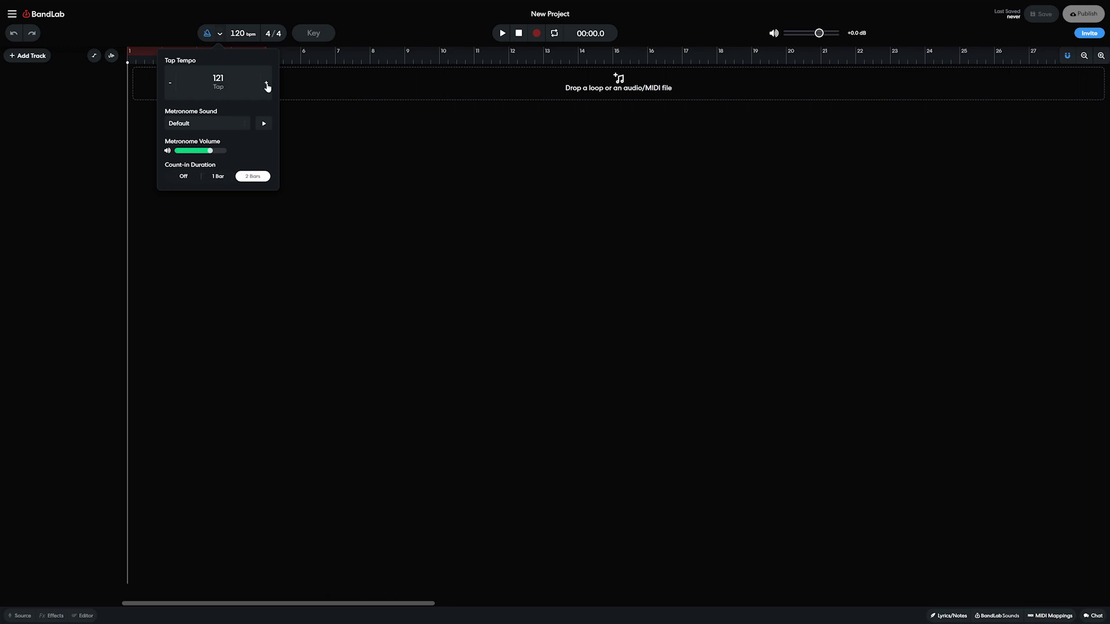
{"action": "left_click", "coordinate": [288, 152]}
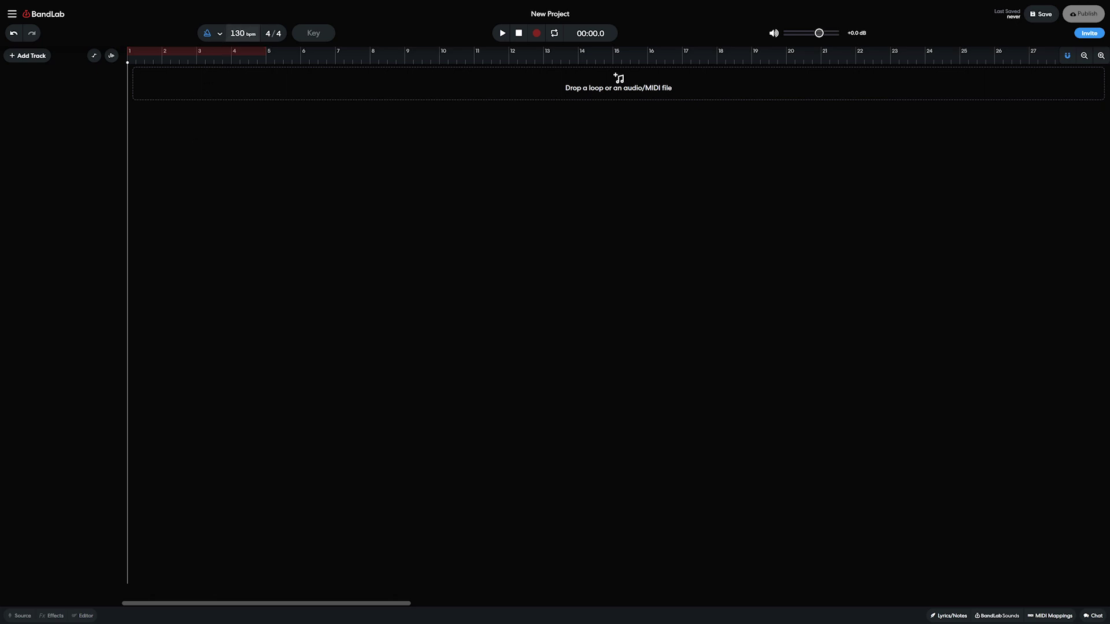
Set the tempo to 135 bpm and the key to G major, and nudge master volume to -0.1 dB.
{"action": "left_click_drag", "start_coordinate": [244, 33], "coordinate": [265, 95]}
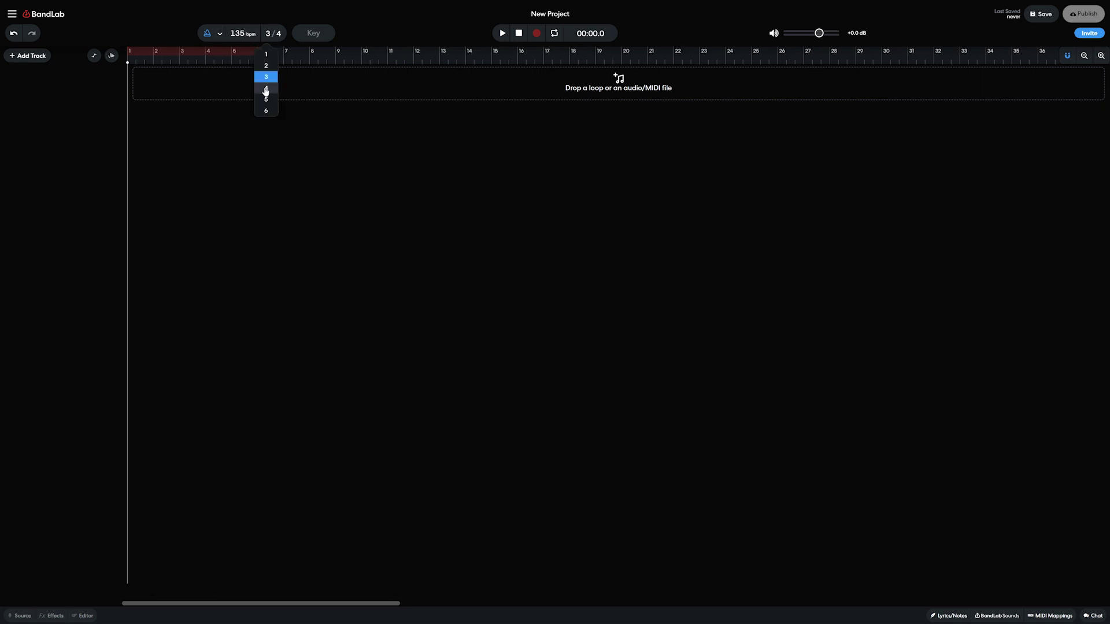
{"action": "left_click", "coordinate": [304, 35]}
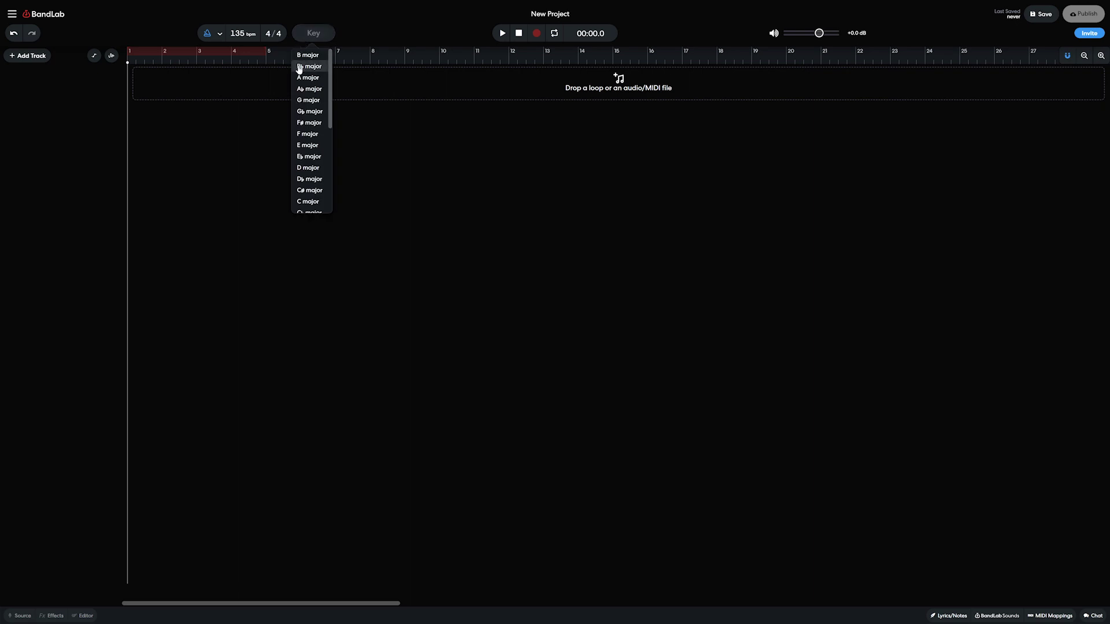
{"action": "left_click", "coordinate": [301, 100]}
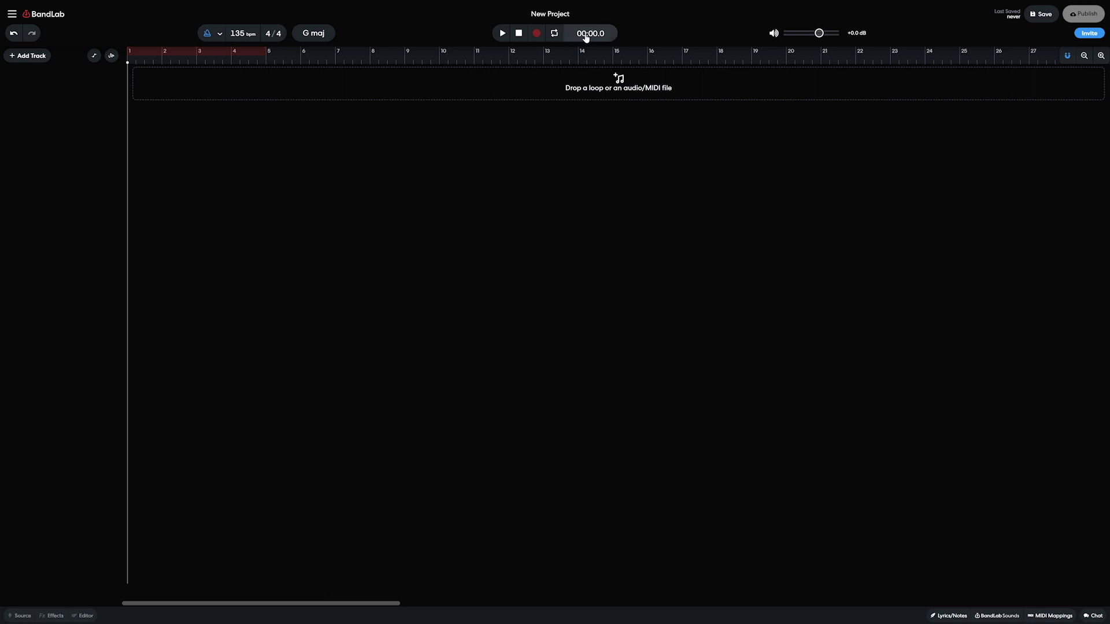
{"action": "left_click", "coordinate": [819, 33]}
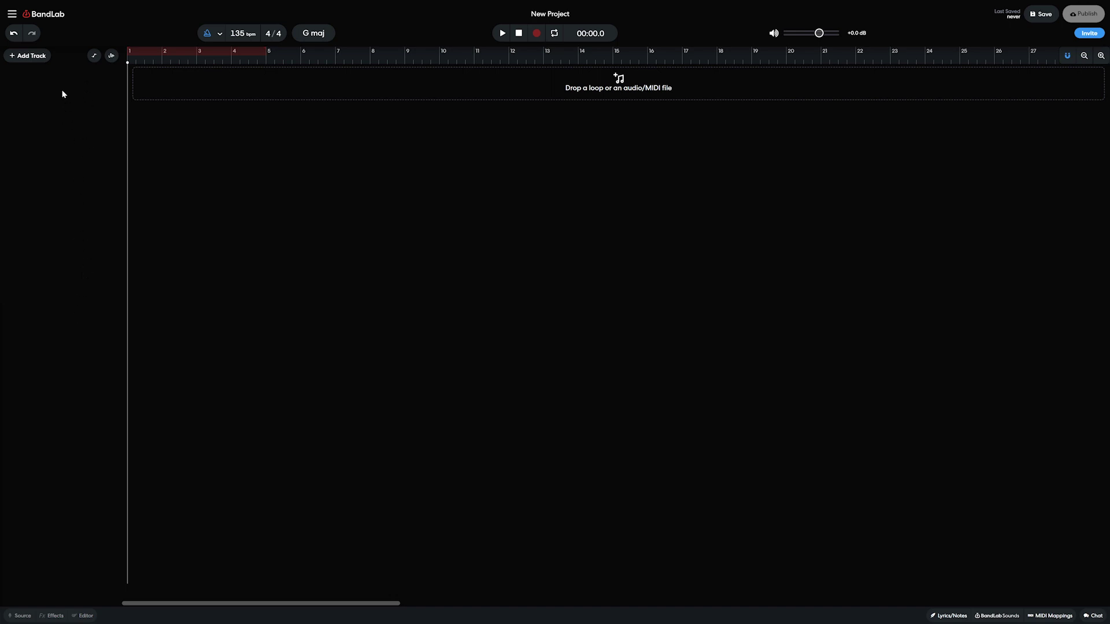
Bring up the New Track panel listing Voice/Audio, Instruments, Drum Machine, Guitar and other types.
{"action": "left_click", "coordinate": [21, 55]}
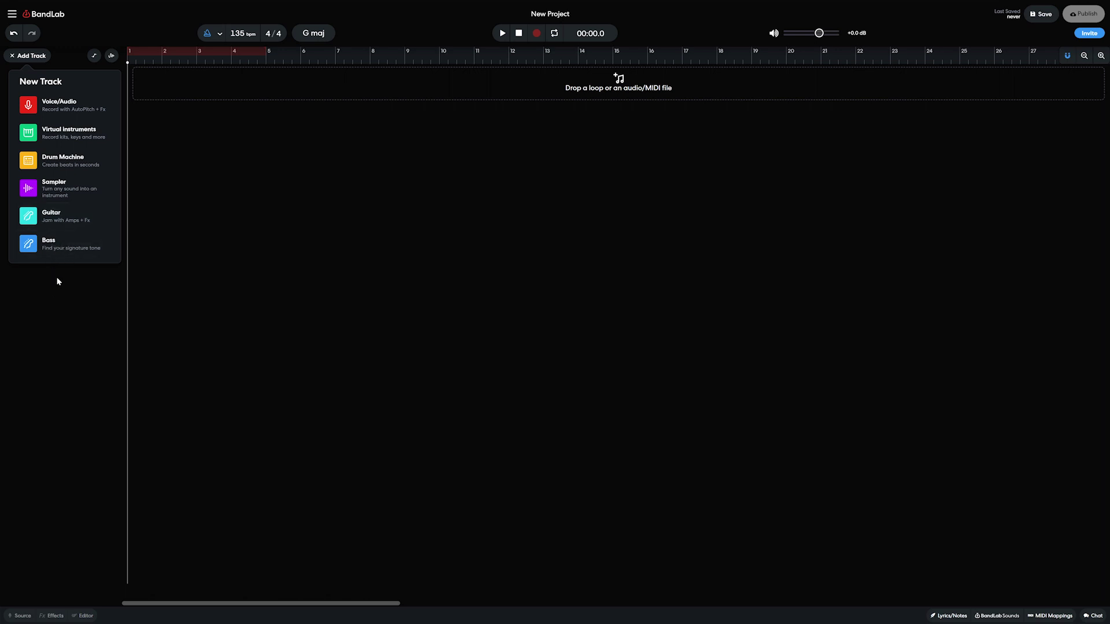
Add a Voice/Audio track, allow microphone access, and glance at its effects chain.
{"action": "left_click", "coordinate": [74, 109]}
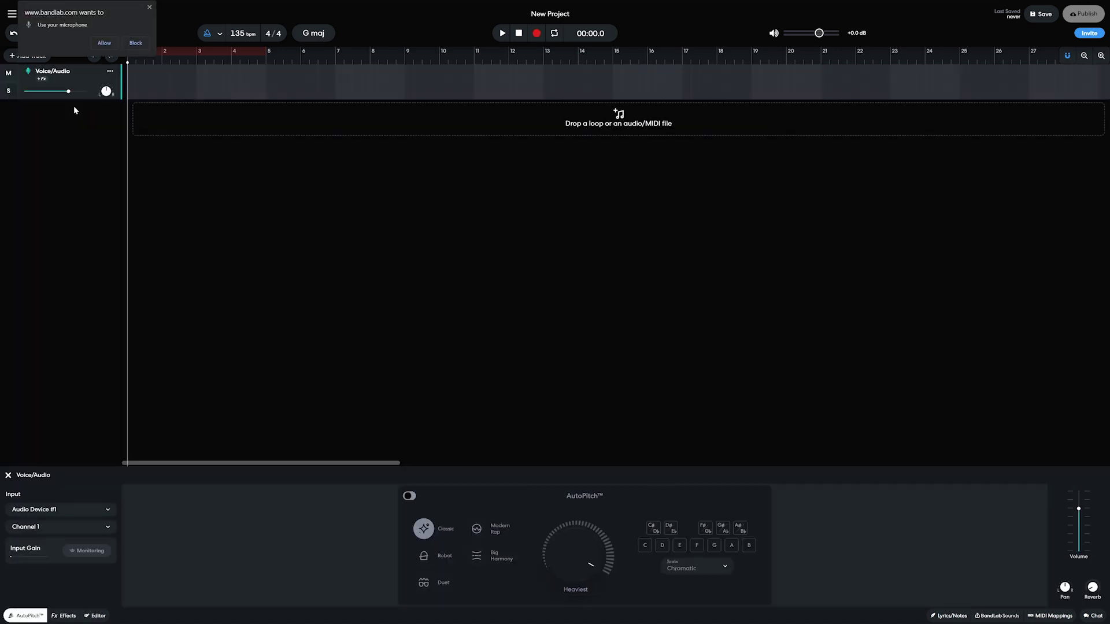
{"action": "left_click", "coordinate": [104, 43]}
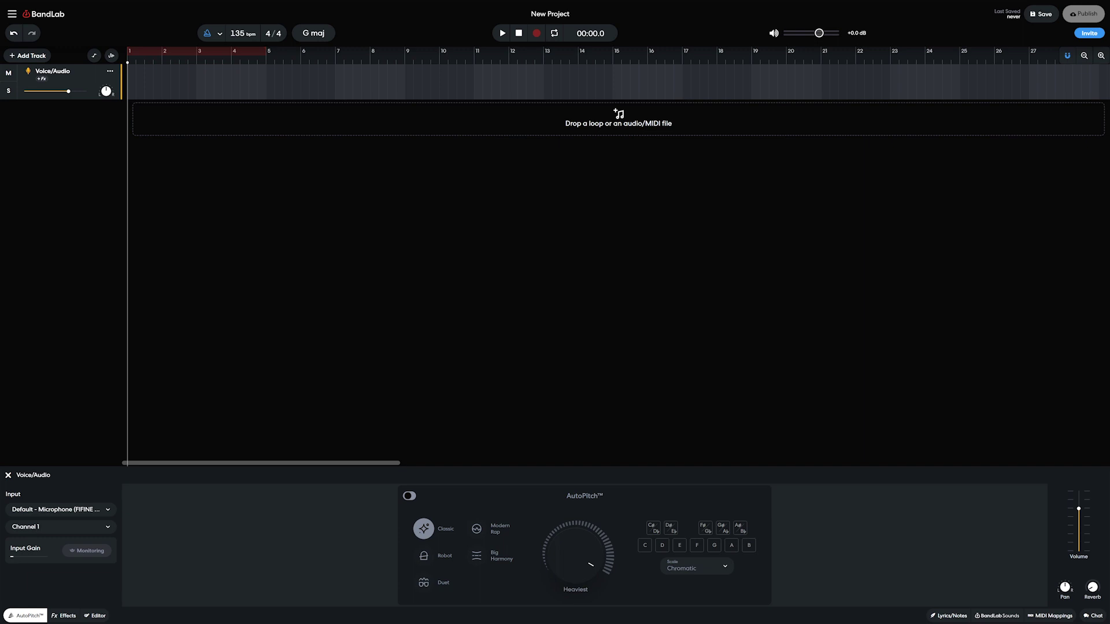
{"action": "left_click", "coordinate": [41, 82]}
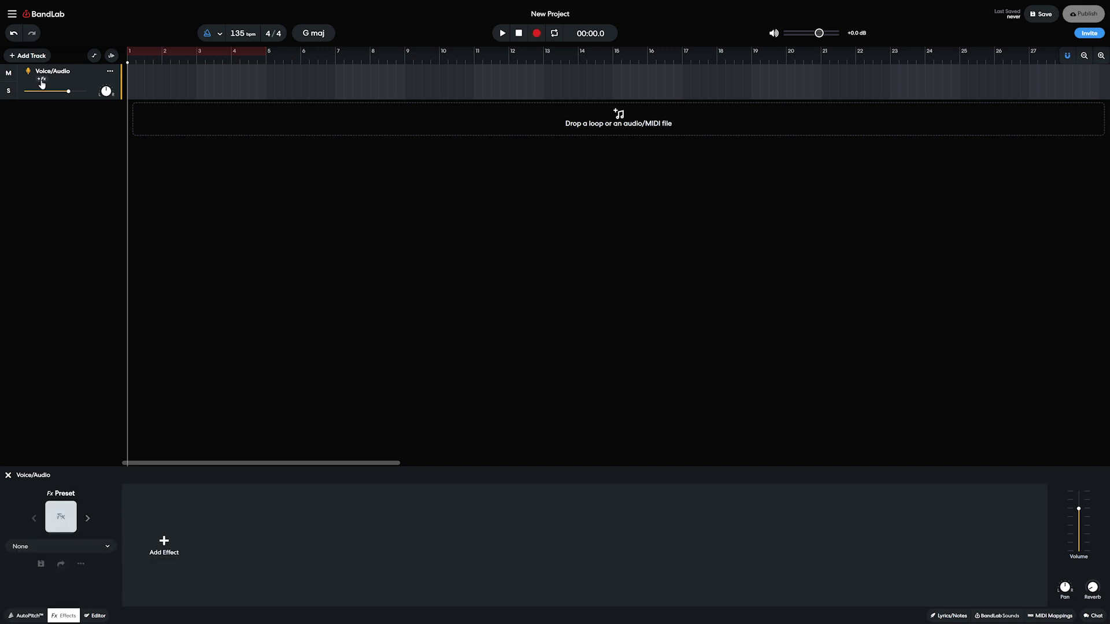
{"action": "left_click", "coordinate": [32, 74]}
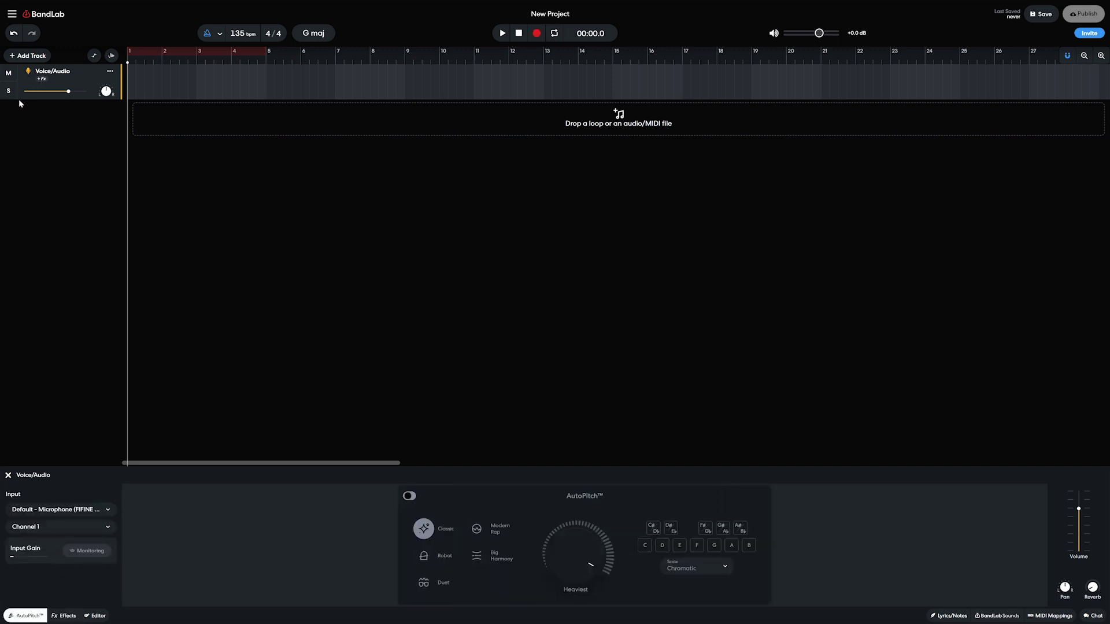
Set the voice track's input to Microphone (FIFINE K678).
{"action": "left_click", "coordinate": [99, 510]}
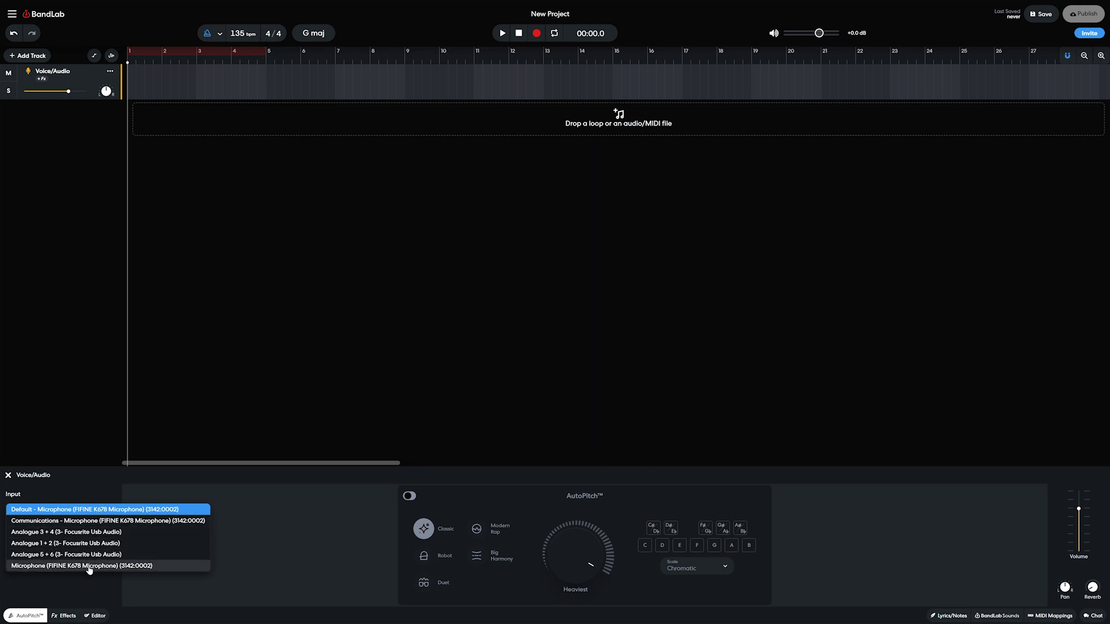
{"action": "left_click", "coordinate": [89, 568]}
{"action": "left_click", "coordinate": [86, 509]}
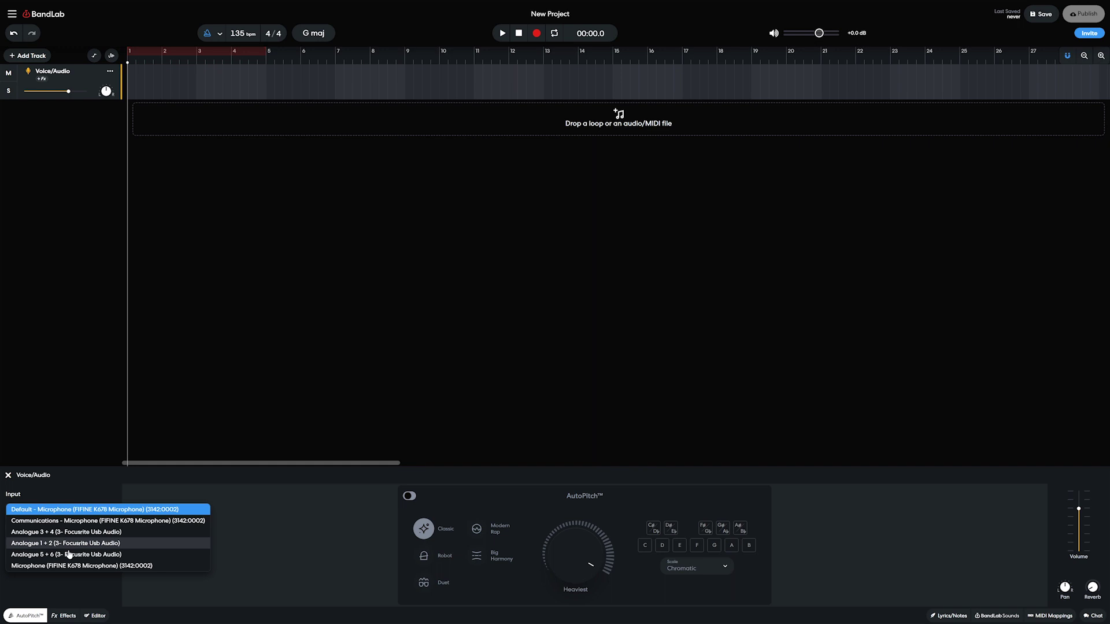
{"action": "left_click", "coordinate": [61, 565]}
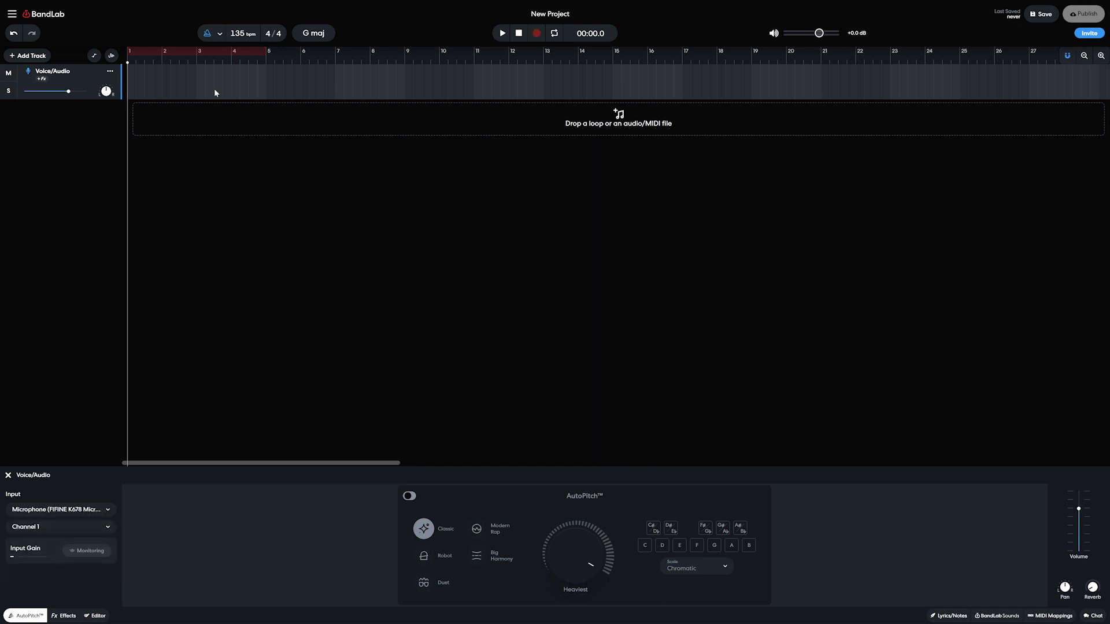
Check the metronome settings and toggle looping over bars 1–5 on and back off.
{"action": "left_click", "coordinate": [220, 34]}
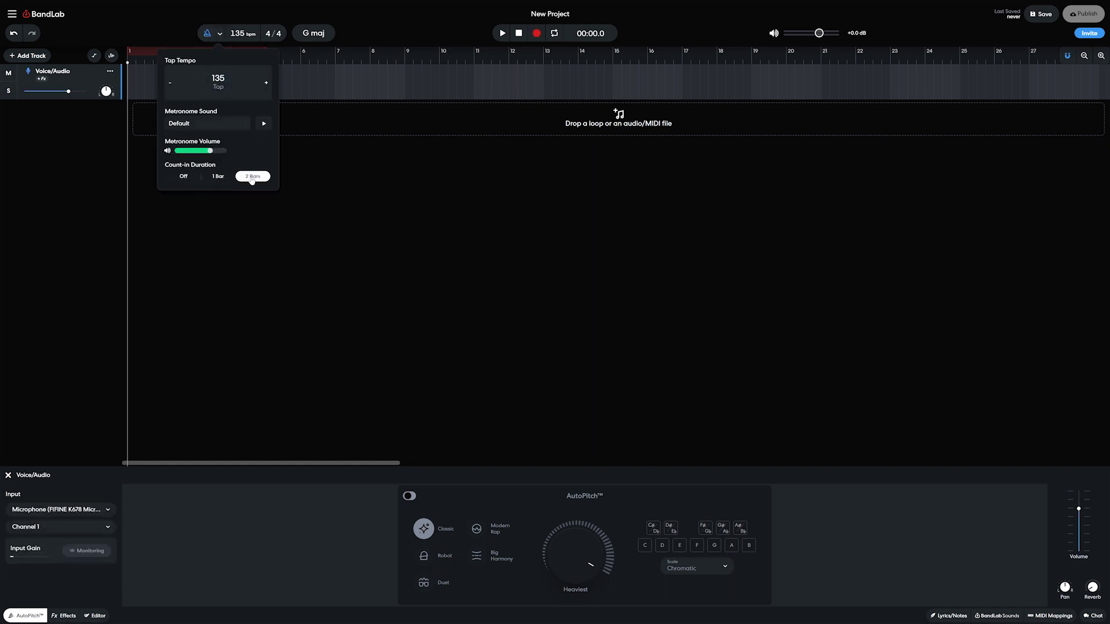
{"action": "left_click", "coordinate": [341, 151]}
{"action": "left_click", "coordinate": [555, 33]}
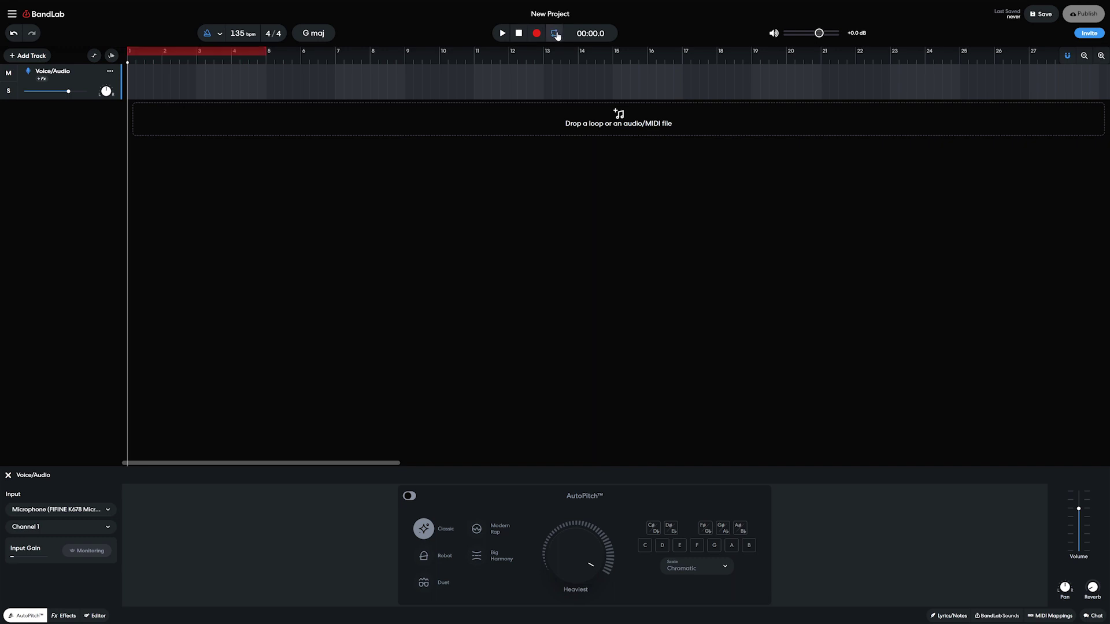
{"action": "left_click", "coordinate": [554, 34]}
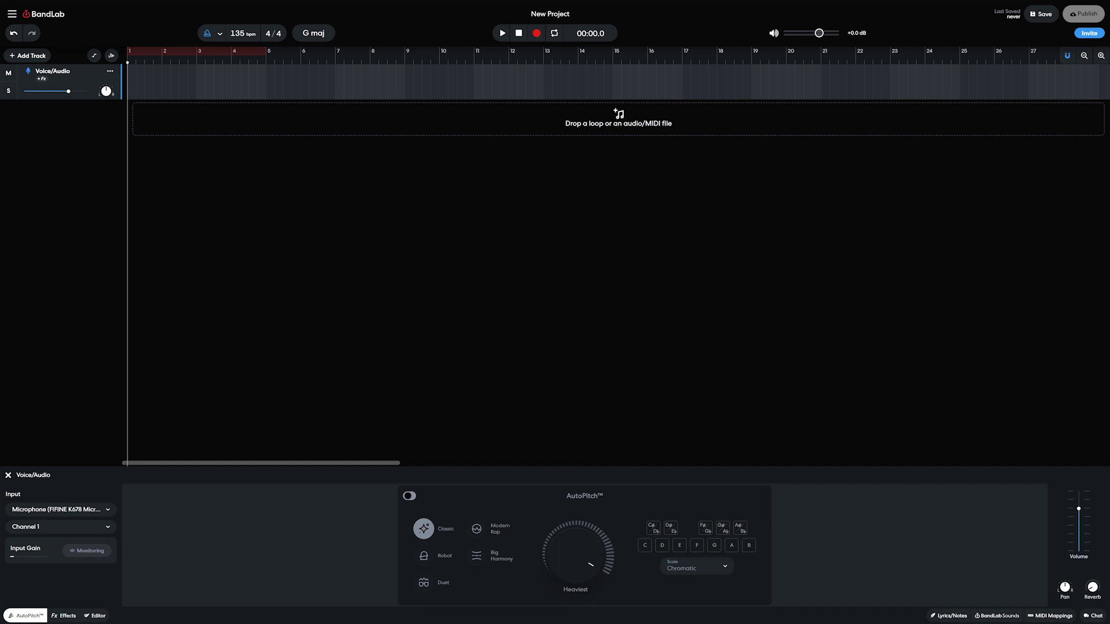
Record a four-bar clip on the voice track and adjust its volume slightly.
{"action": "key", "text": "r"}
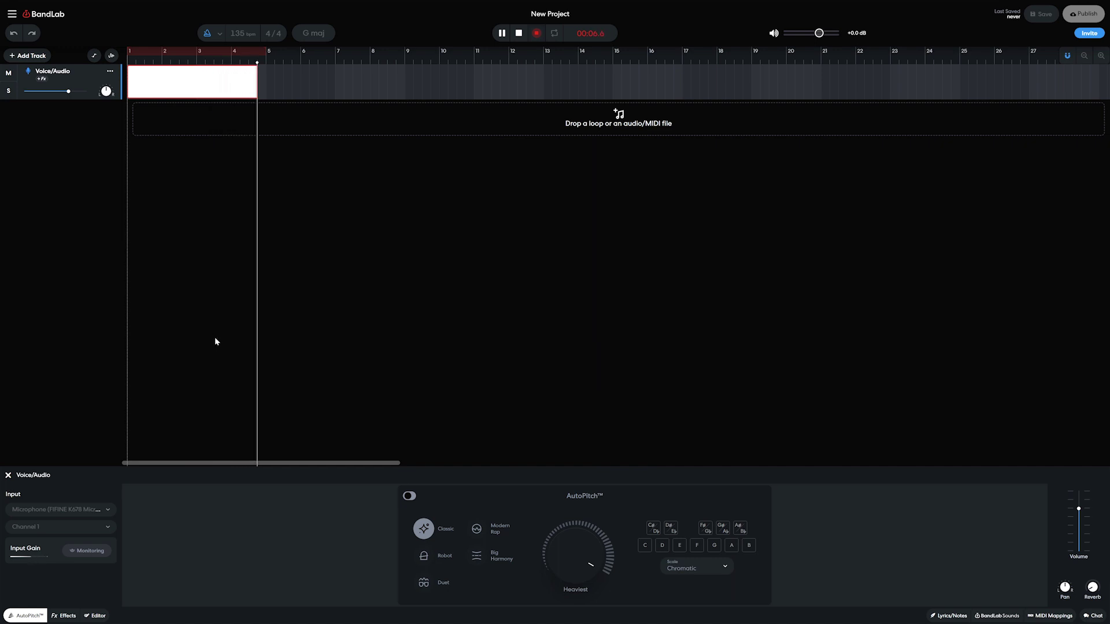
{"action": "key", "text": "space"}
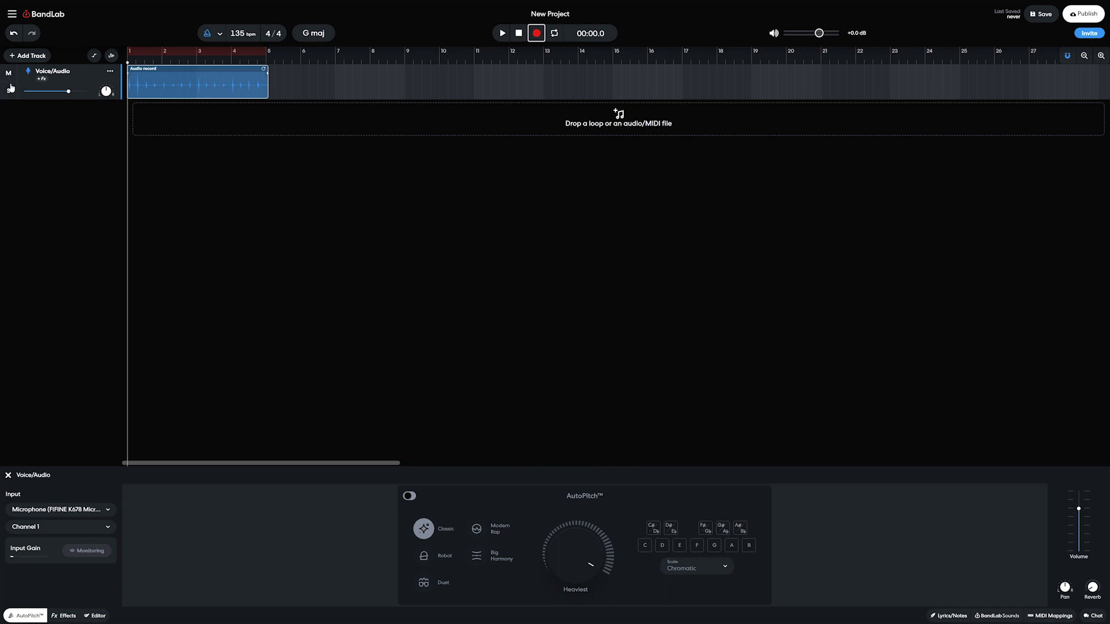
{"action": "left_click_drag", "start_coordinate": [60, 90], "coordinate": [132, 58]}
Add a Virtual Instruments track and browse instrument categories from 808s through Keyboards.
{"action": "left_click", "coordinate": [28, 56]}
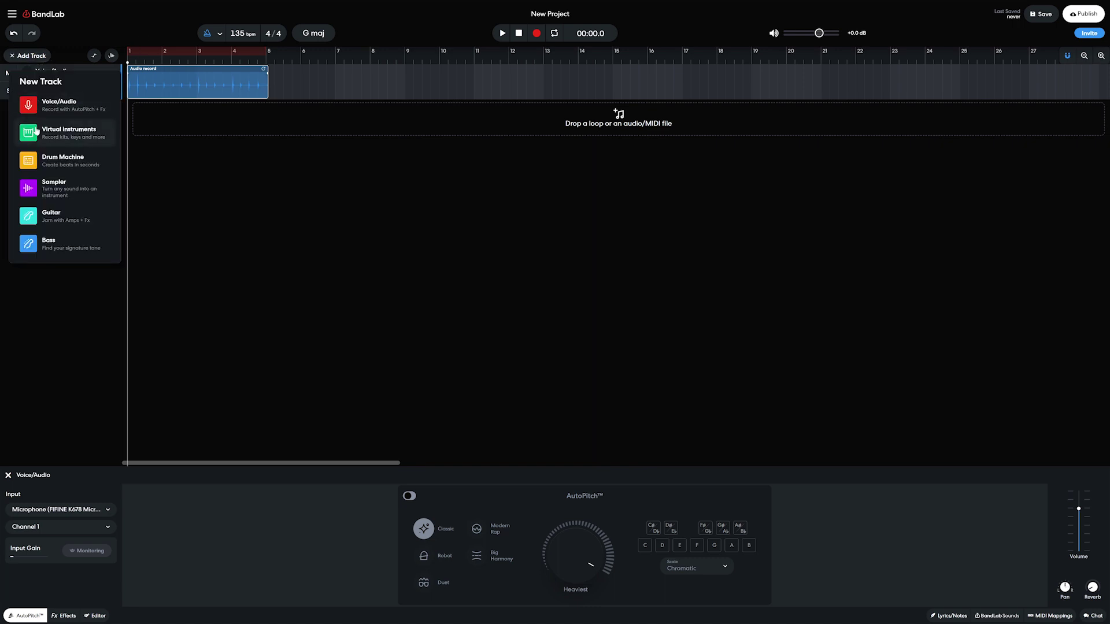
{"action": "left_click", "coordinate": [36, 130]}
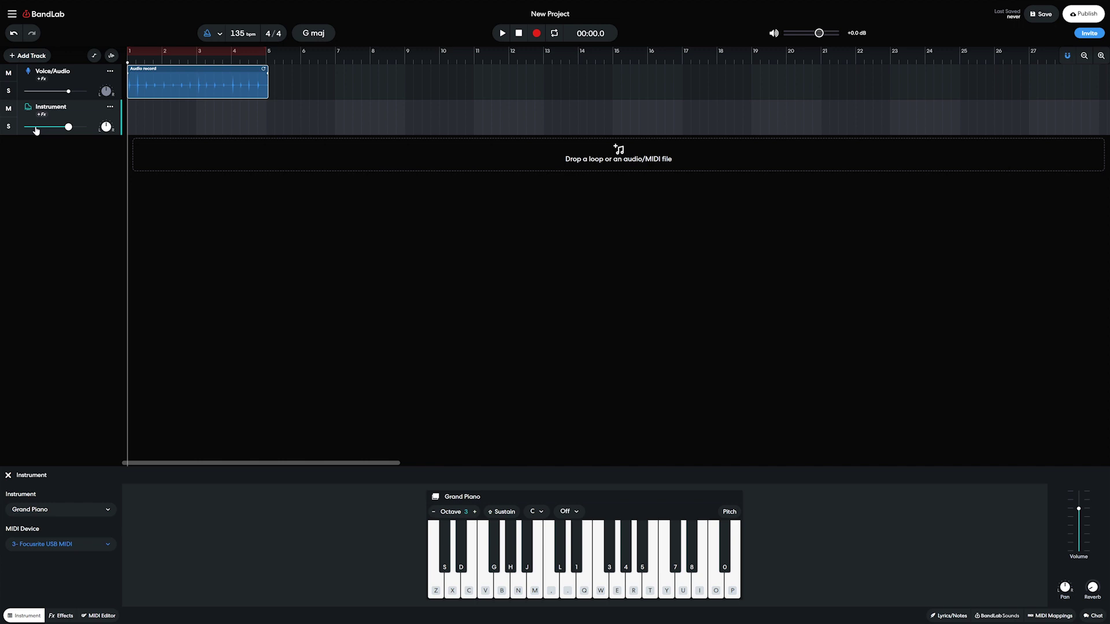
{"action": "left_click", "coordinate": [56, 510]}
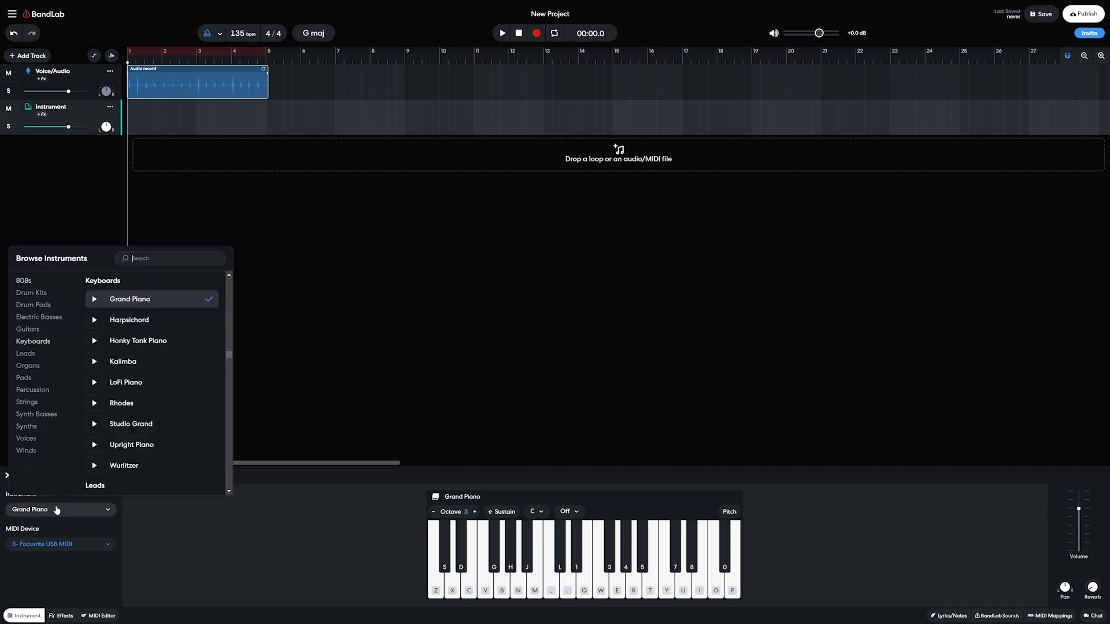
{"action": "left_click", "coordinate": [23, 280]}
{"action": "left_click", "coordinate": [31, 293]}
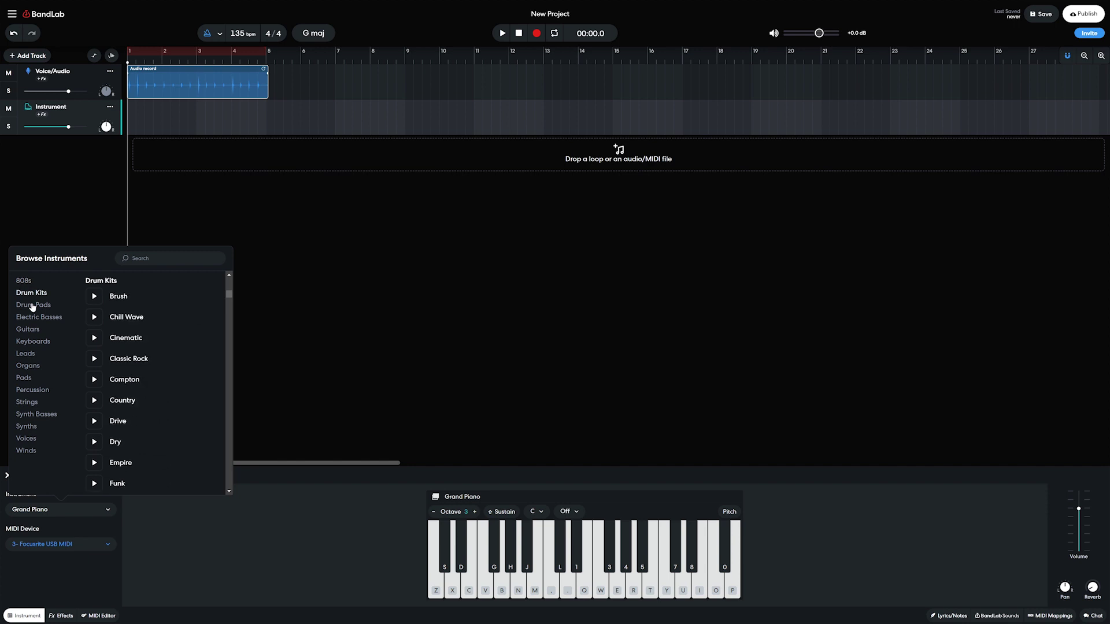
{"action": "left_click", "coordinate": [32, 305]}
{"action": "left_click", "coordinate": [33, 316]}
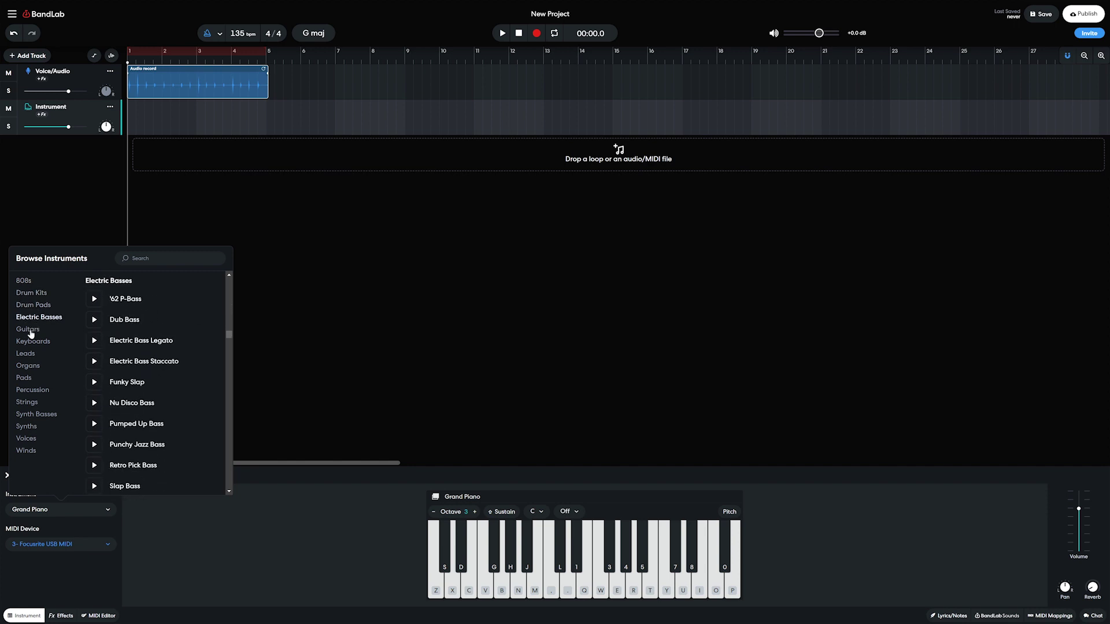
{"action": "left_click", "coordinate": [29, 329]}
{"action": "left_click", "coordinate": [31, 342]}
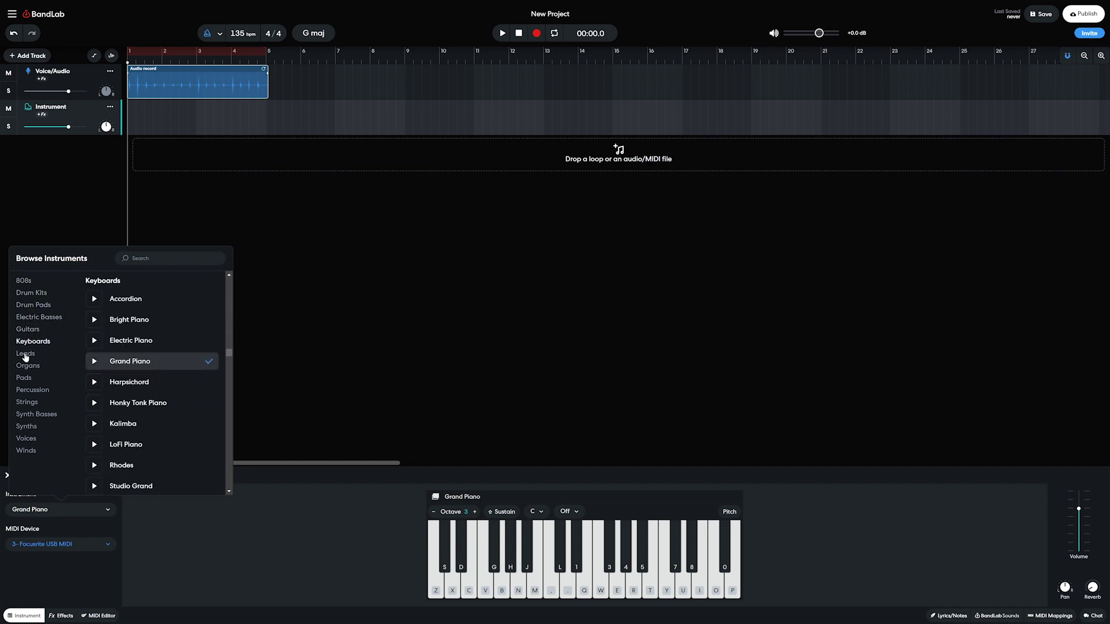
Browse the remaining categories and switch the instrument sound to Leads > Arcade Lead.
{"action": "left_click", "coordinate": [25, 354]}
{"action": "left_click", "coordinate": [26, 366]}
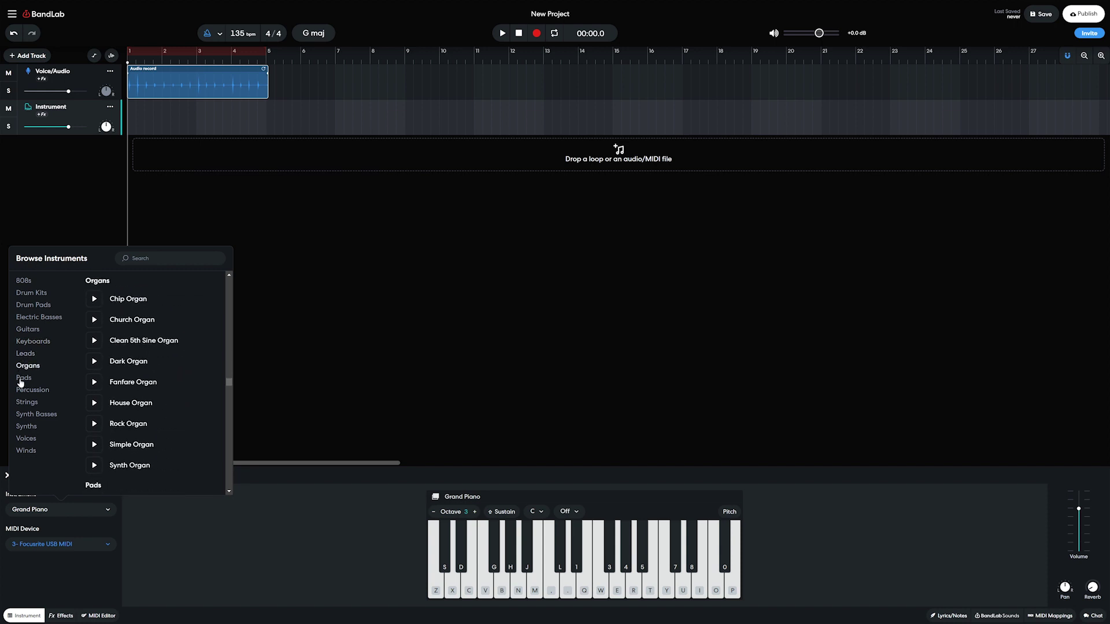
{"action": "left_click", "coordinate": [23, 379]}
{"action": "left_click", "coordinate": [23, 391]}
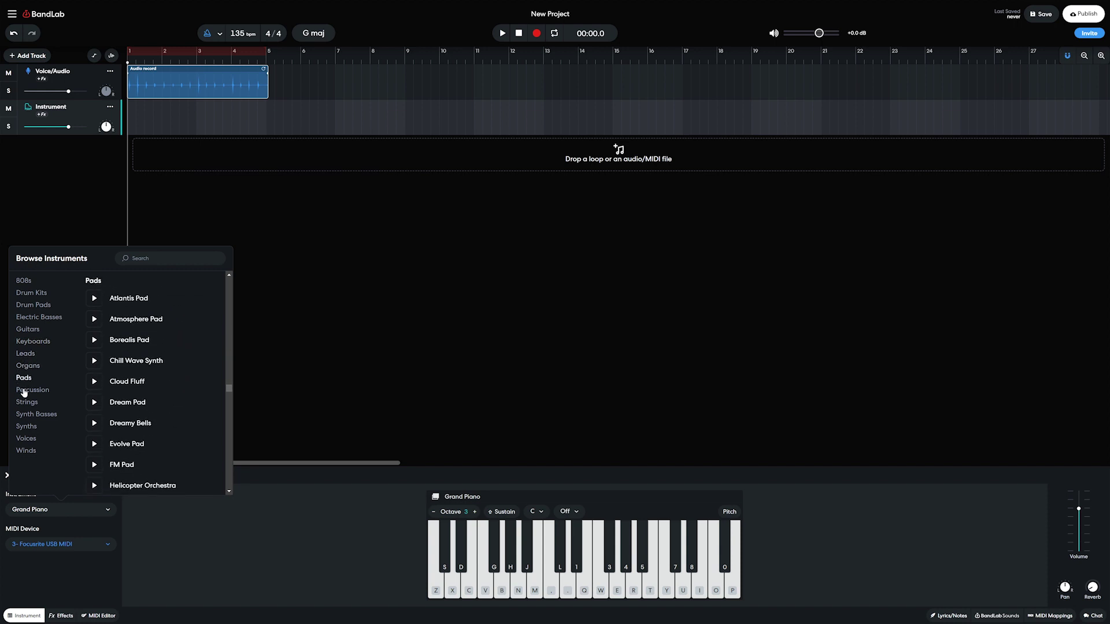
{"action": "left_click", "coordinate": [23, 403]}
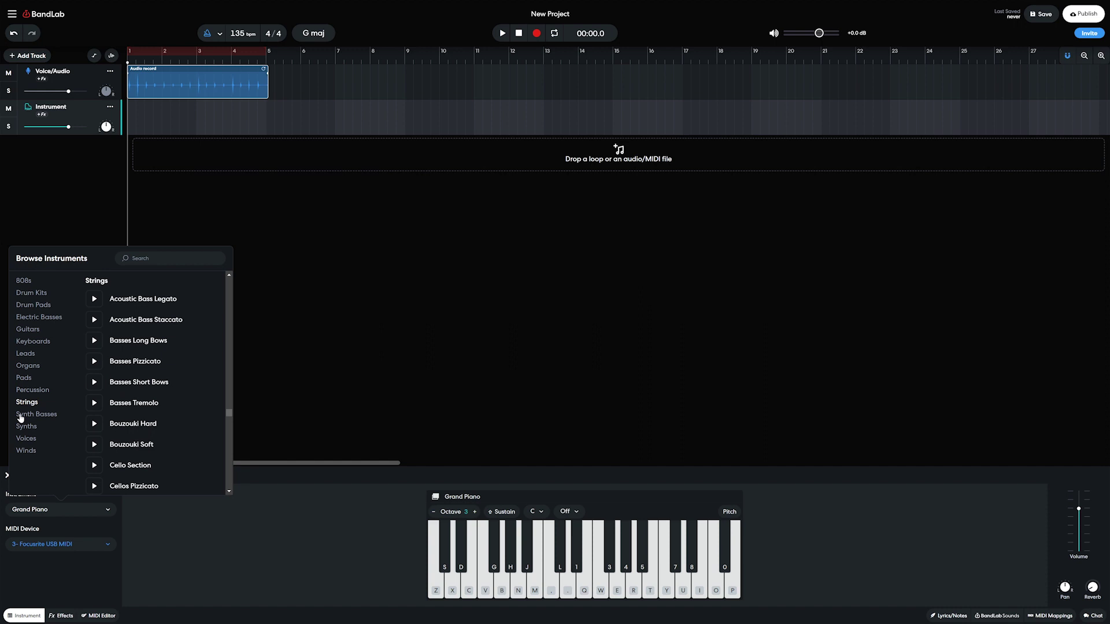
{"action": "left_click", "coordinate": [20, 417]}
{"action": "left_click", "coordinate": [23, 428]}
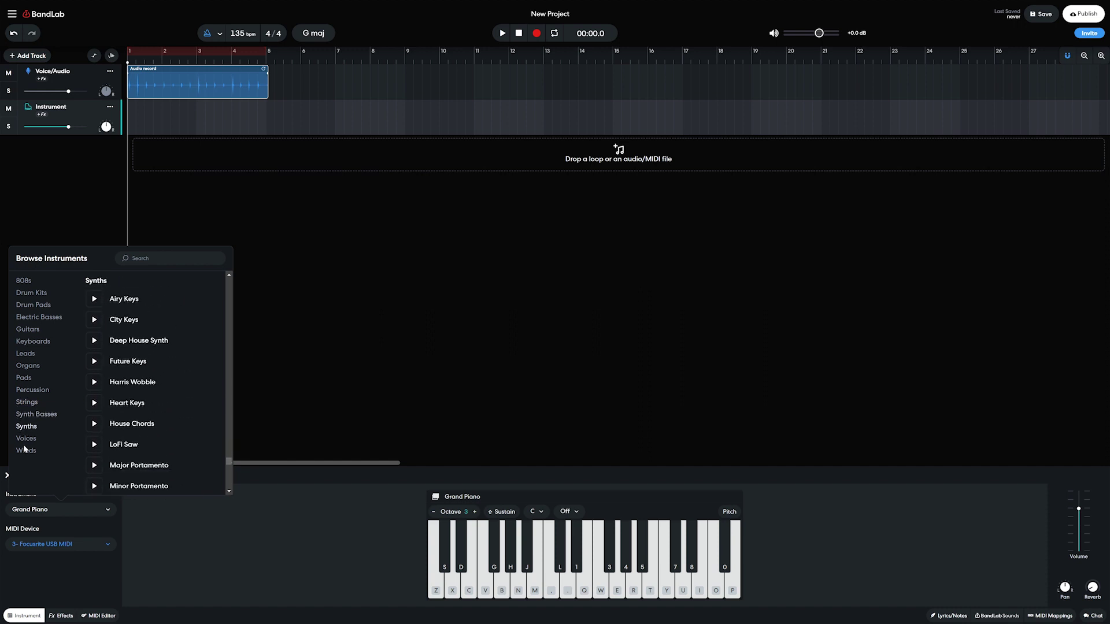
{"action": "left_click", "coordinate": [26, 440]}
{"action": "left_click", "coordinate": [27, 451]}
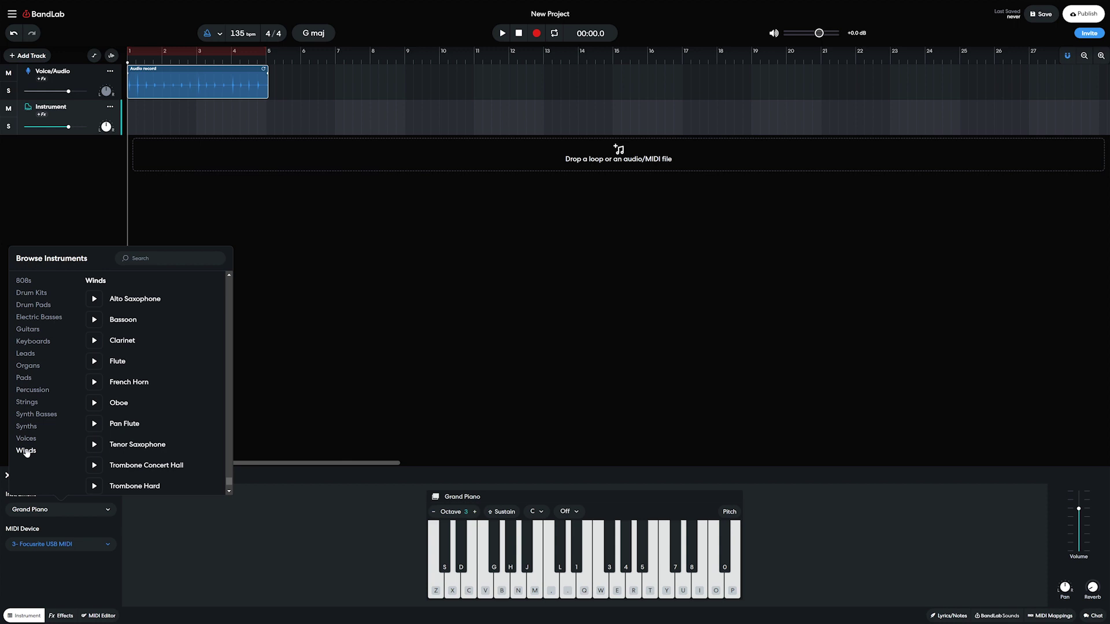
{"action": "left_click", "coordinate": [36, 355]}
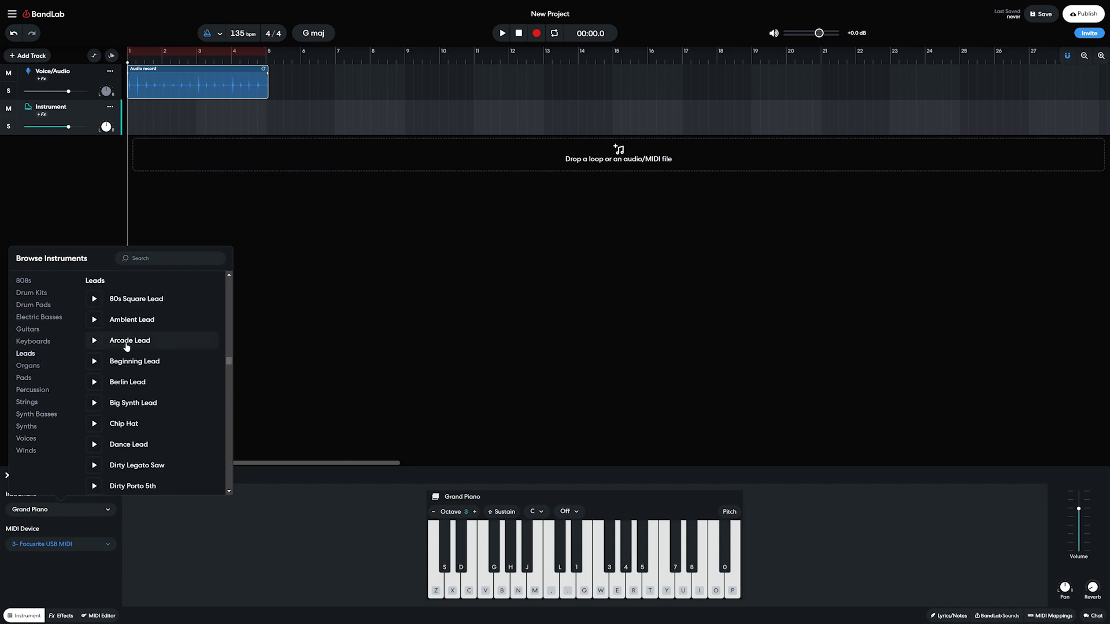
{"action": "left_click", "coordinate": [128, 342]}
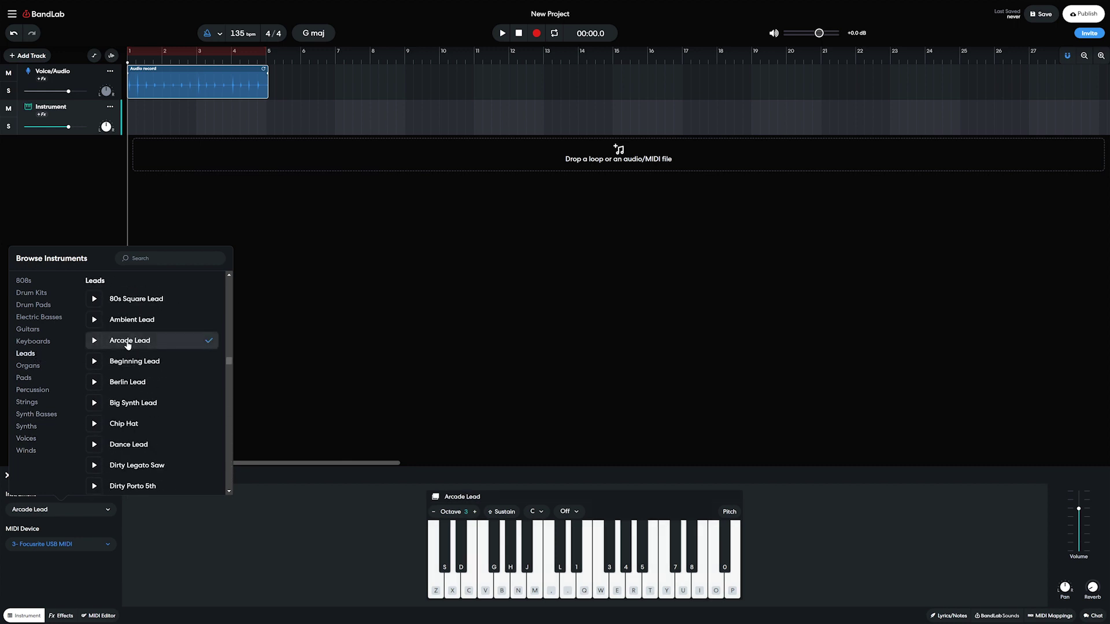
{"action": "left_click", "coordinate": [197, 565]}
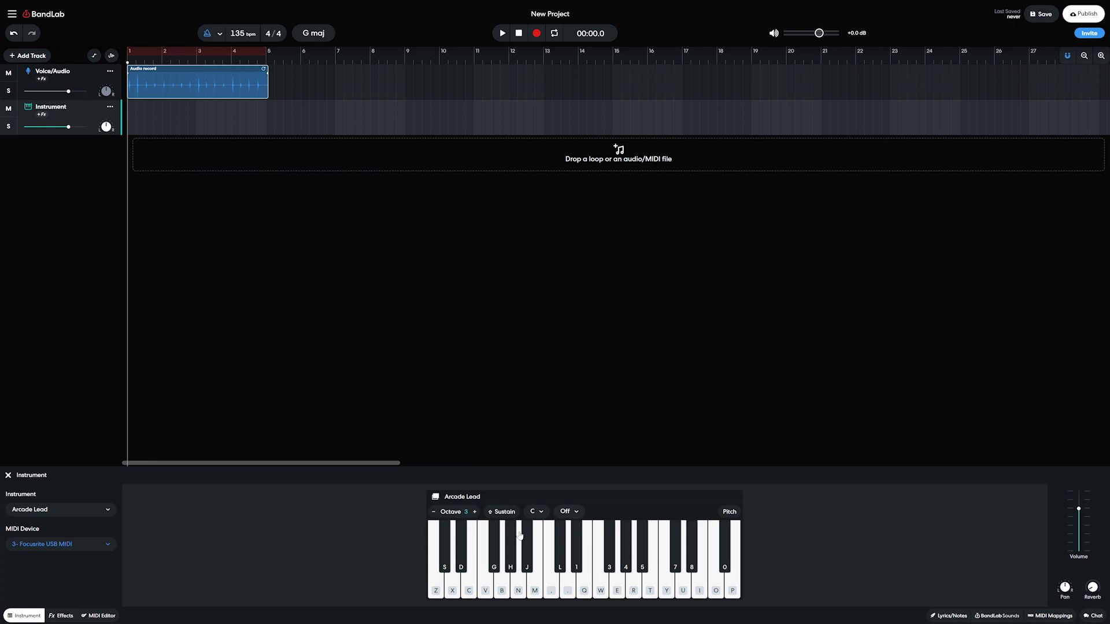
Use 3- Focusrite USB MIDI as input and create an empty region spanning bars 1–5.
{"action": "left_click", "coordinate": [86, 544]}
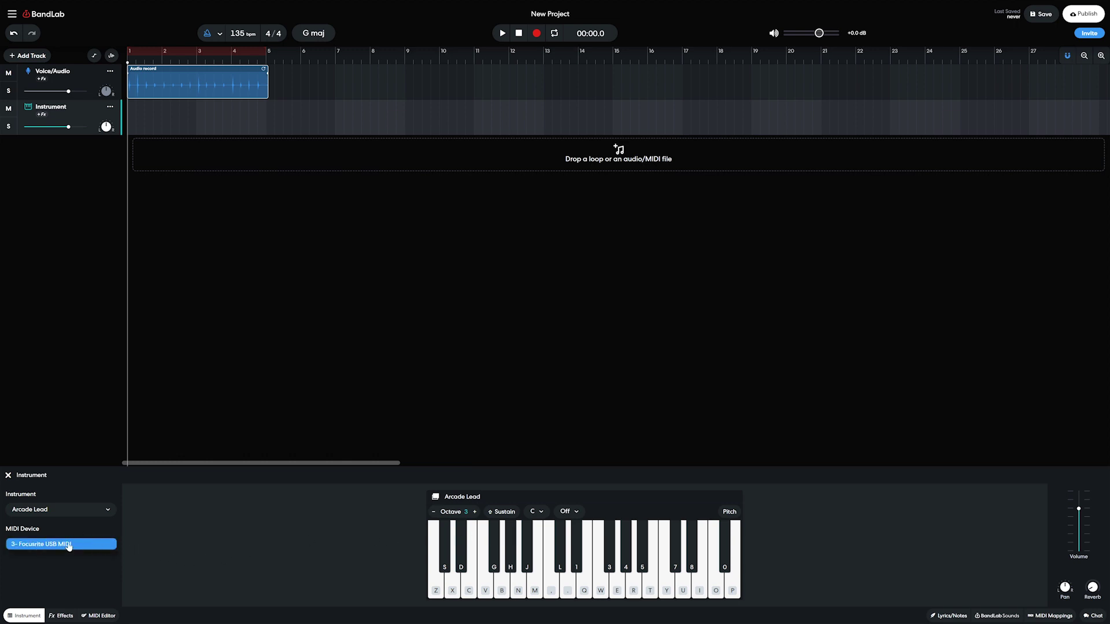
{"action": "left_click", "coordinate": [67, 546]}
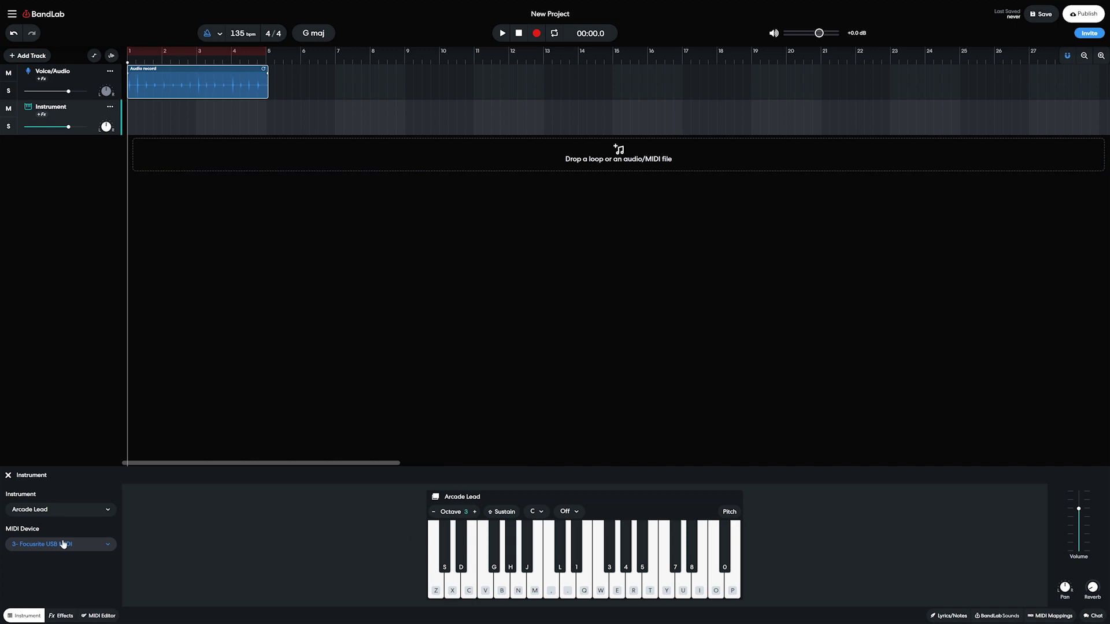
{"action": "right_click", "coordinate": [143, 121]}
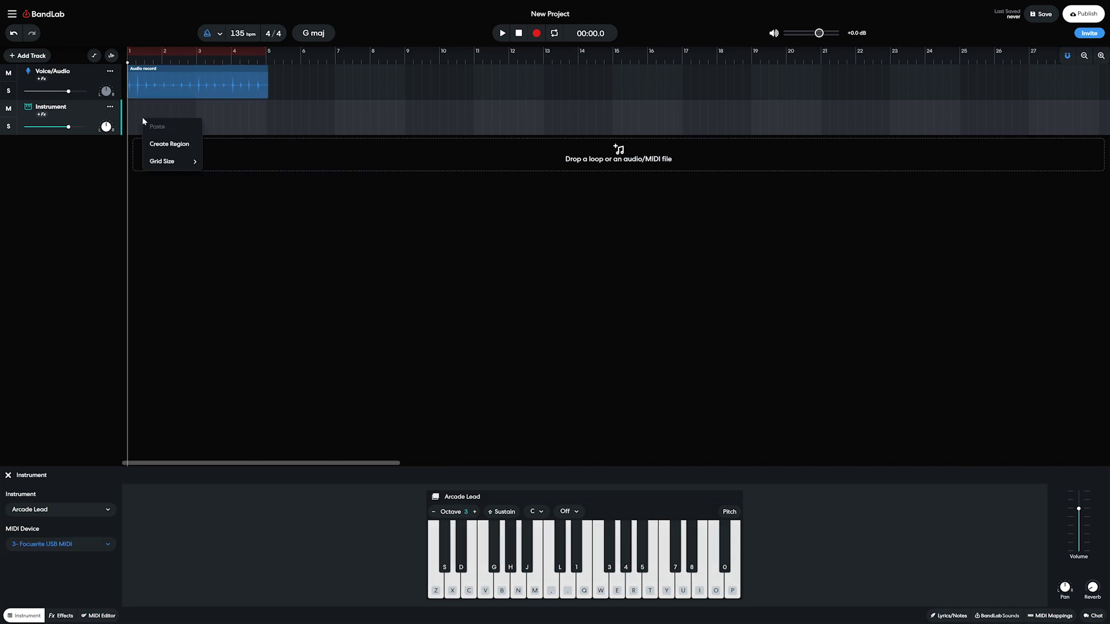
{"action": "left_click", "coordinate": [156, 145]}
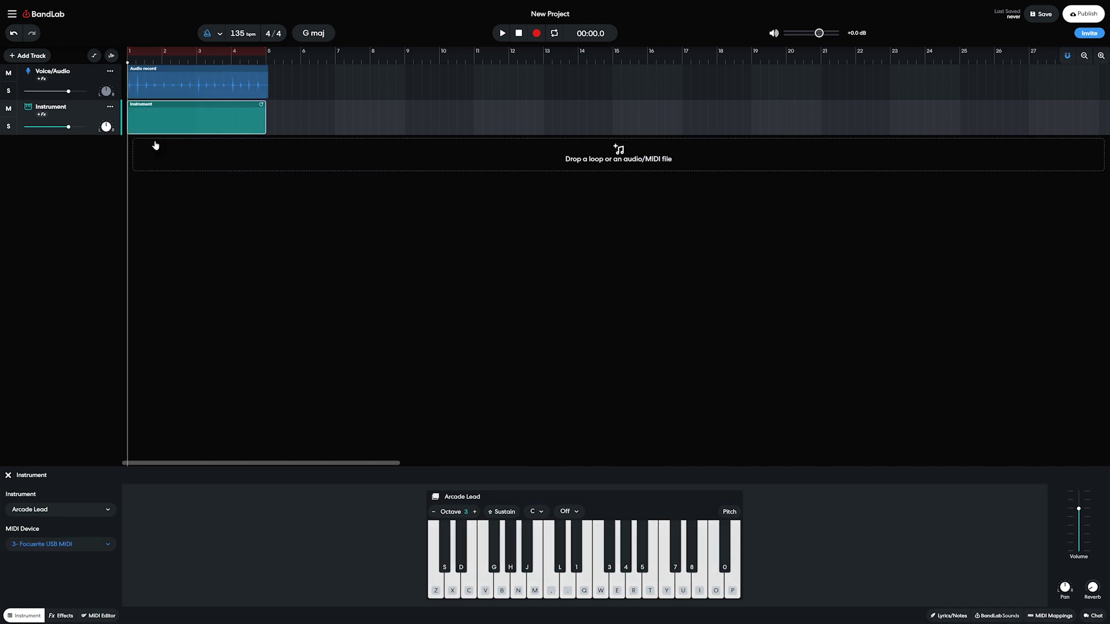
Draw a rhythmic row of short same-pitch notes across bars 1–4 with the pencil tool.
{"action": "double_click", "coordinate": [163, 109]}
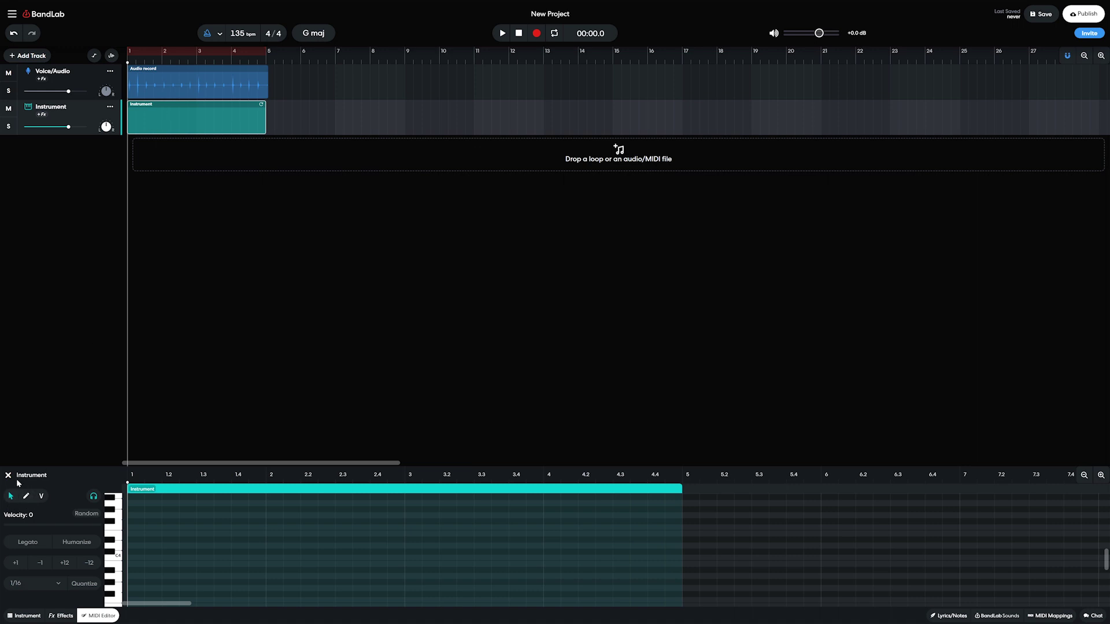
{"action": "left_click", "coordinate": [23, 497]}
{"action": "left_click", "coordinate": [131, 577]}
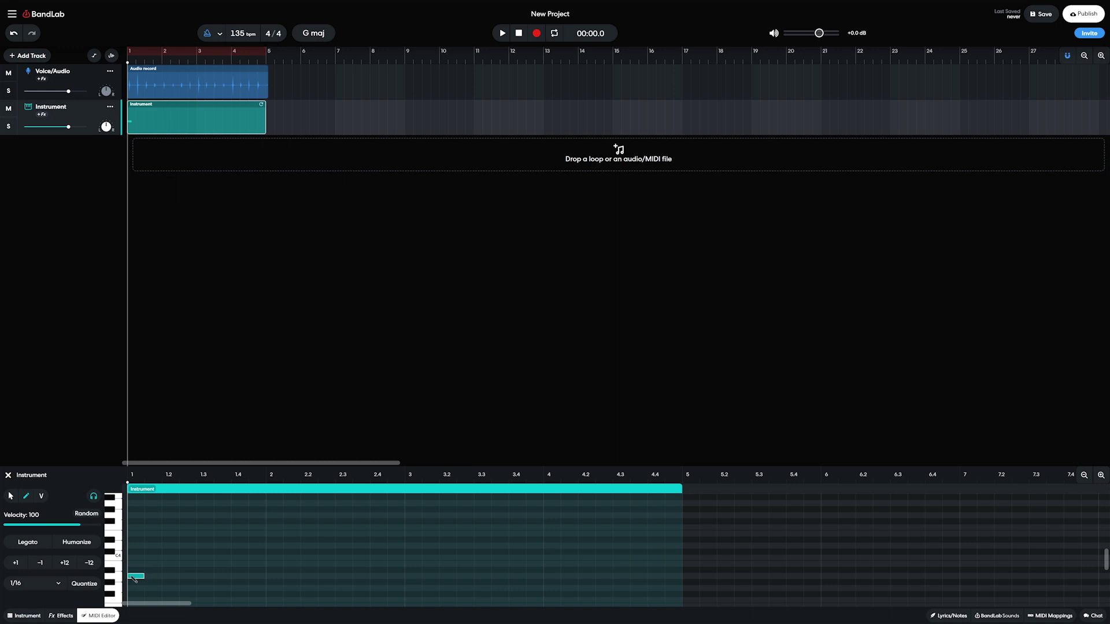
{"action": "left_click", "coordinate": [169, 577]}
{"action": "left_click", "coordinate": [187, 577]}
{"action": "left_click", "coordinate": [217, 576]}
{"action": "left_click", "coordinate": [275, 577]}
{"action": "left_click", "coordinate": [309, 576]}
{"action": "left_click", "coordinate": [326, 576]}
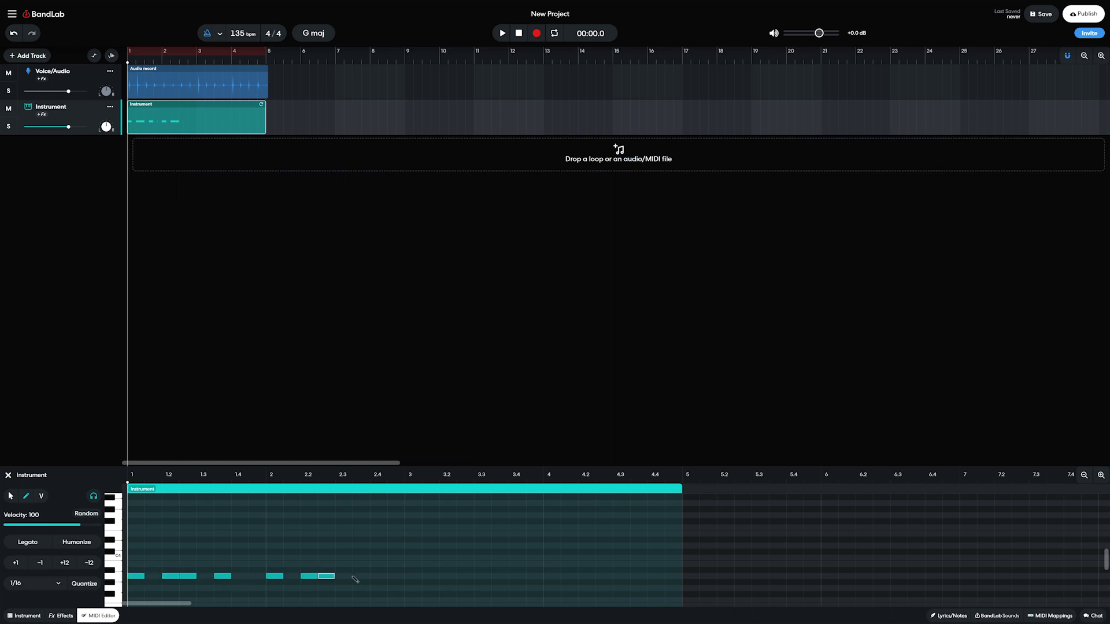
{"action": "left_click", "coordinate": [361, 576]}
{"action": "left_click", "coordinate": [414, 576]}
{"action": "left_click", "coordinate": [448, 576]}
{"action": "left_click", "coordinate": [465, 577]}
{"action": "left_click", "coordinate": [500, 577]}
{"action": "left_click", "coordinate": [552, 577]}
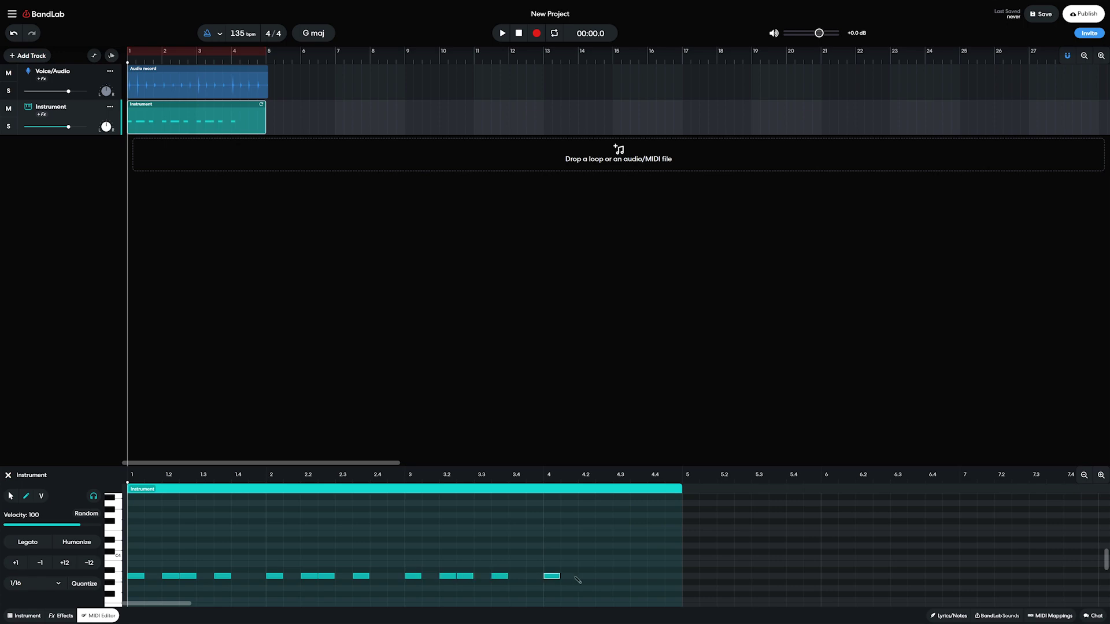
{"action": "left_click", "coordinate": [587, 576]}
{"action": "left_click", "coordinate": [604, 577]}
{"action": "left_click", "coordinate": [639, 576]}
Play back the notes, then add a Drum Machine track.
{"action": "left_click", "coordinate": [501, 35]}
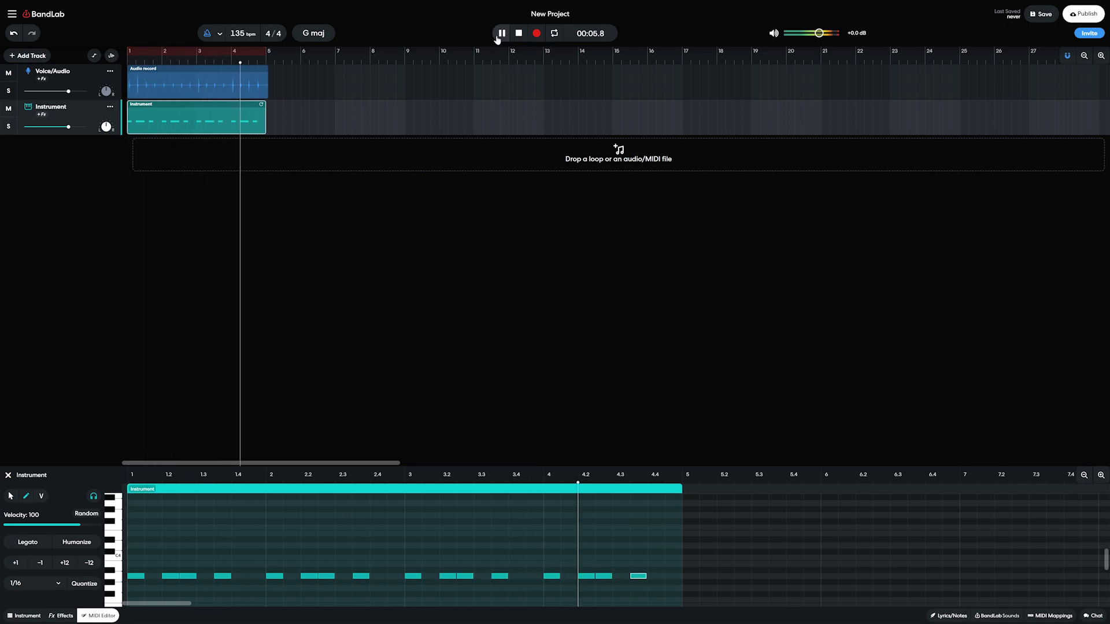
{"action": "left_click", "coordinate": [28, 55]}
{"action": "left_click", "coordinate": [49, 162]}
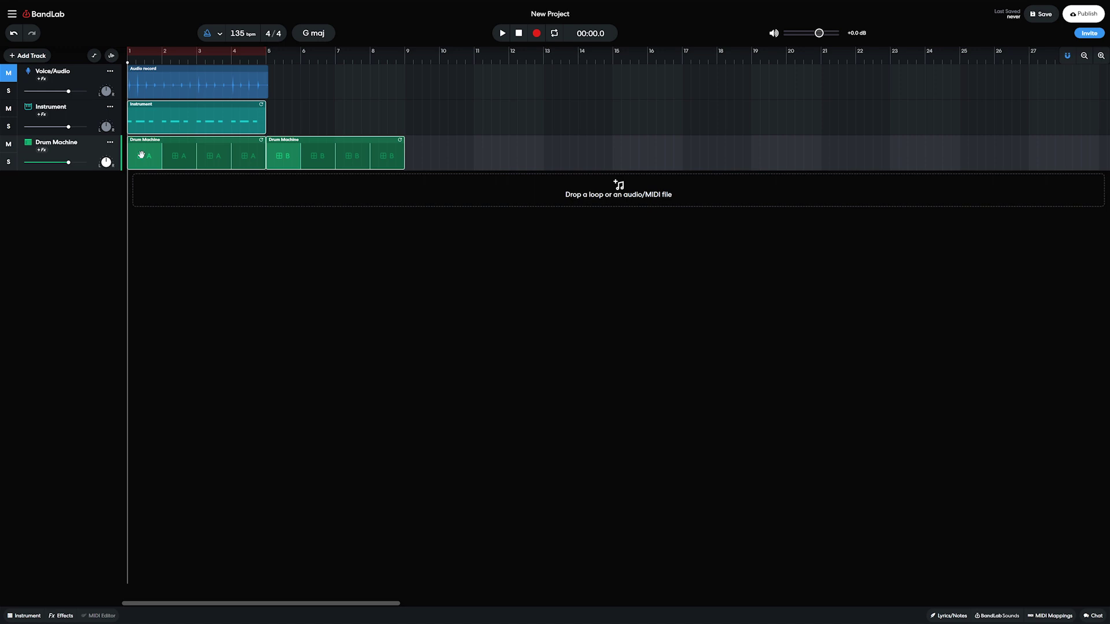
Audition Classic House and Dark Hip Hop kits, then set the Drum Machine kit to Bedroom.
{"action": "double_click", "coordinate": [146, 156]}
{"action": "left_click", "coordinate": [700, 511]}
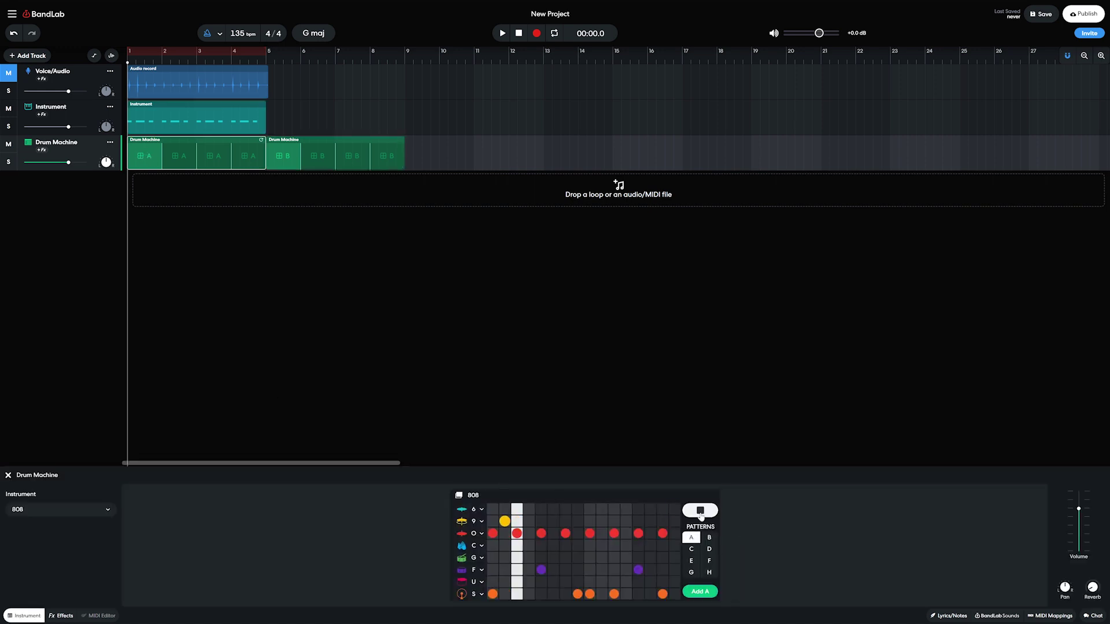
{"action": "left_click", "coordinate": [86, 510]}
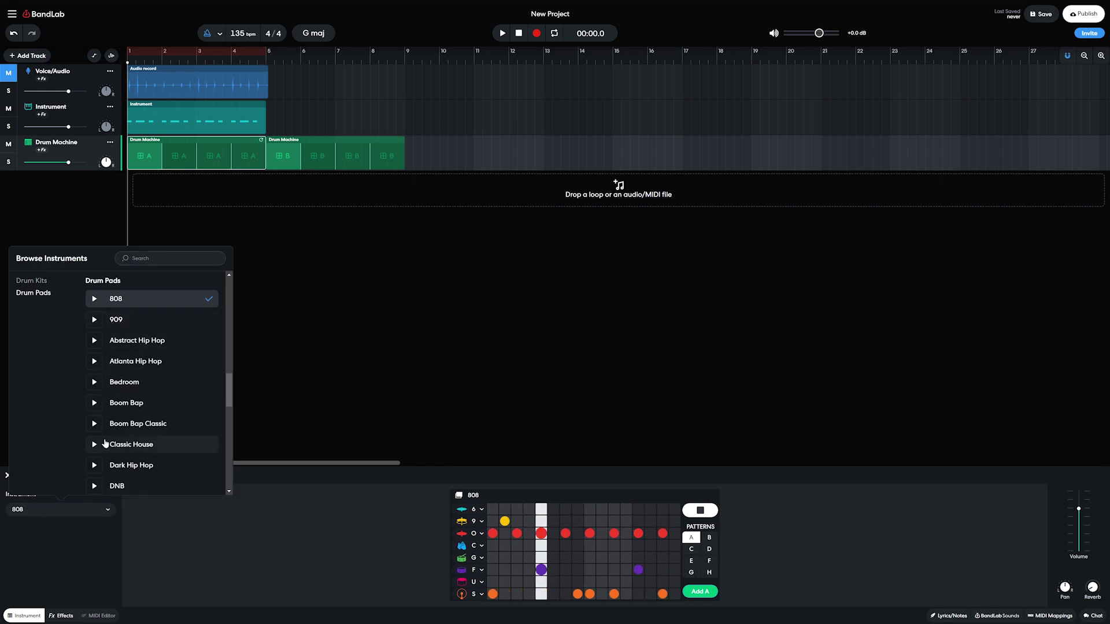
{"action": "left_click", "coordinate": [139, 444]}
{"action": "left_click", "coordinate": [117, 464]}
{"action": "left_click", "coordinate": [124, 382]}
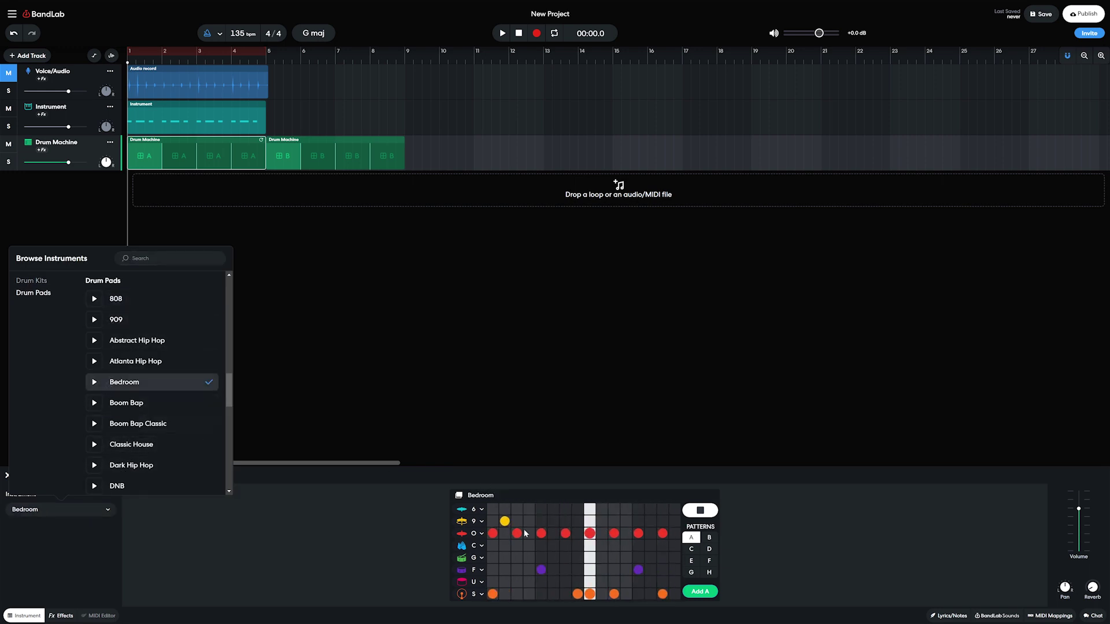
{"action": "left_click", "coordinate": [505, 534]}
Rework pattern A's steps in the S, top, O, G, F and U rows.
{"action": "left_click", "coordinate": [590, 594]}
{"action": "left_click", "coordinate": [565, 594]}
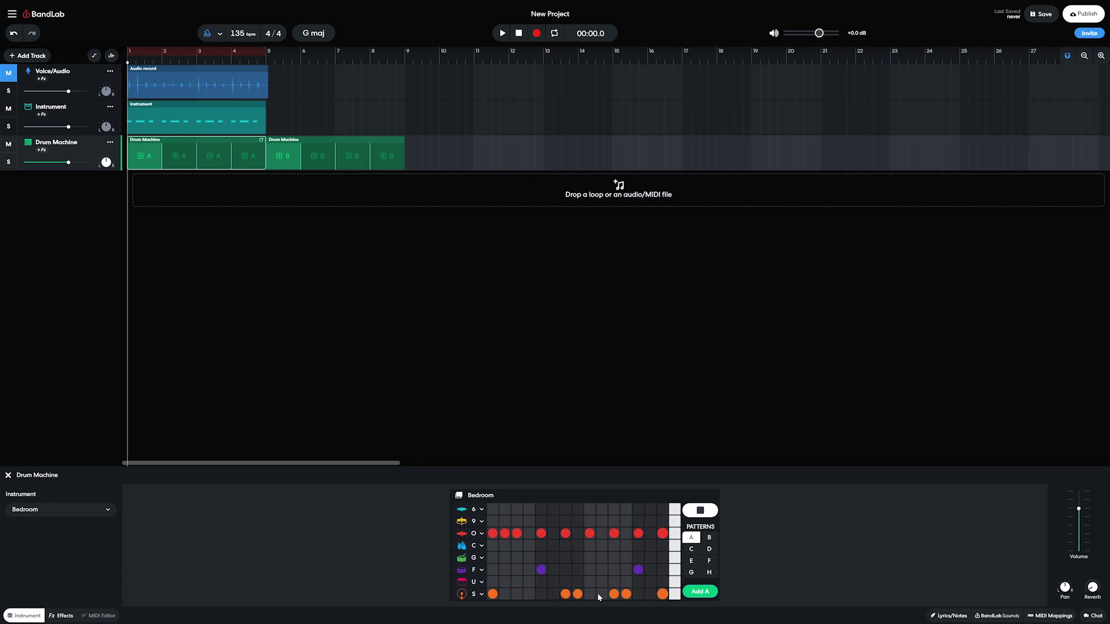
{"action": "left_click", "coordinate": [675, 594]}
{"action": "left_click", "coordinate": [675, 594]}
{"action": "left_click", "coordinate": [650, 594]}
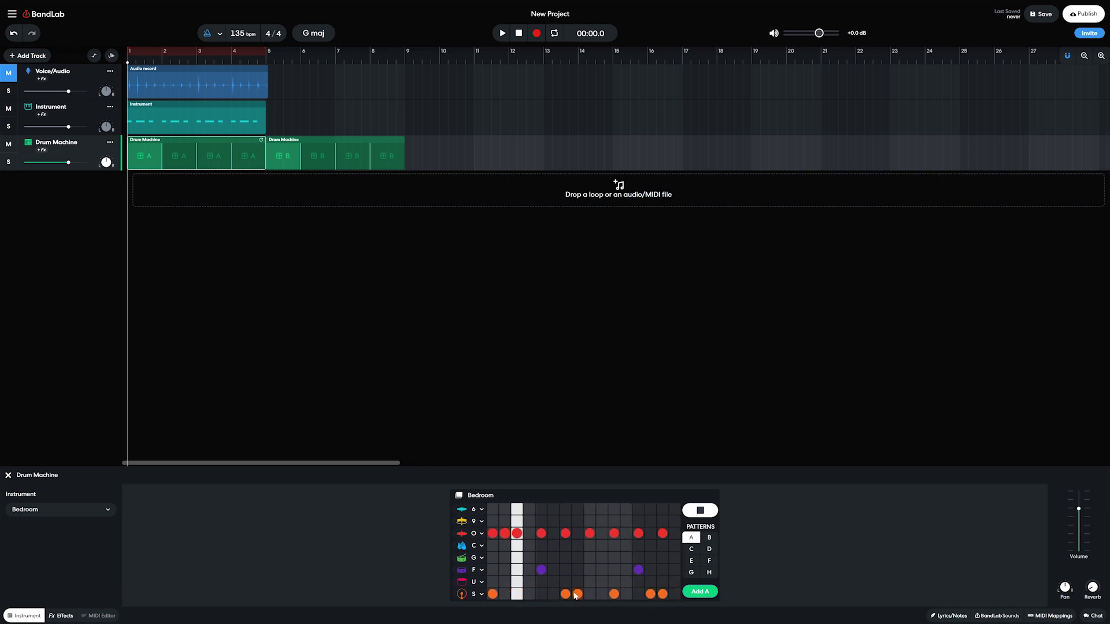
{"action": "left_click", "coordinate": [505, 509]}
{"action": "left_click", "coordinate": [505, 533]}
{"action": "left_click", "coordinate": [541, 558]}
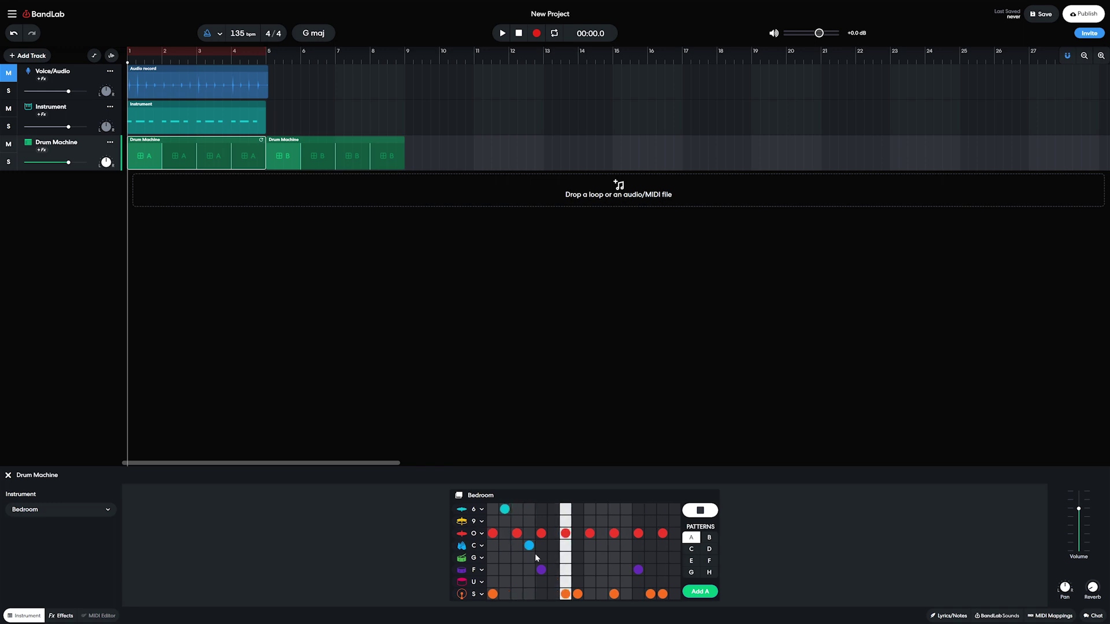
{"action": "left_click", "coordinate": [541, 558]}
{"action": "left_click", "coordinate": [541, 570]}
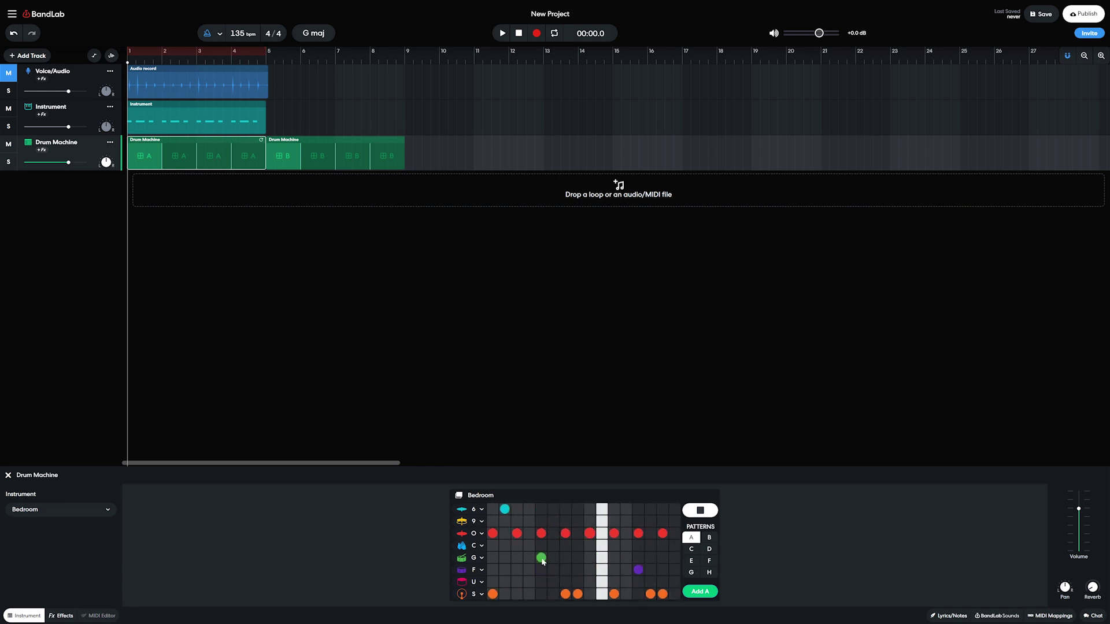
{"action": "left_click", "coordinate": [541, 570]}
{"action": "left_click", "coordinate": [517, 582]}
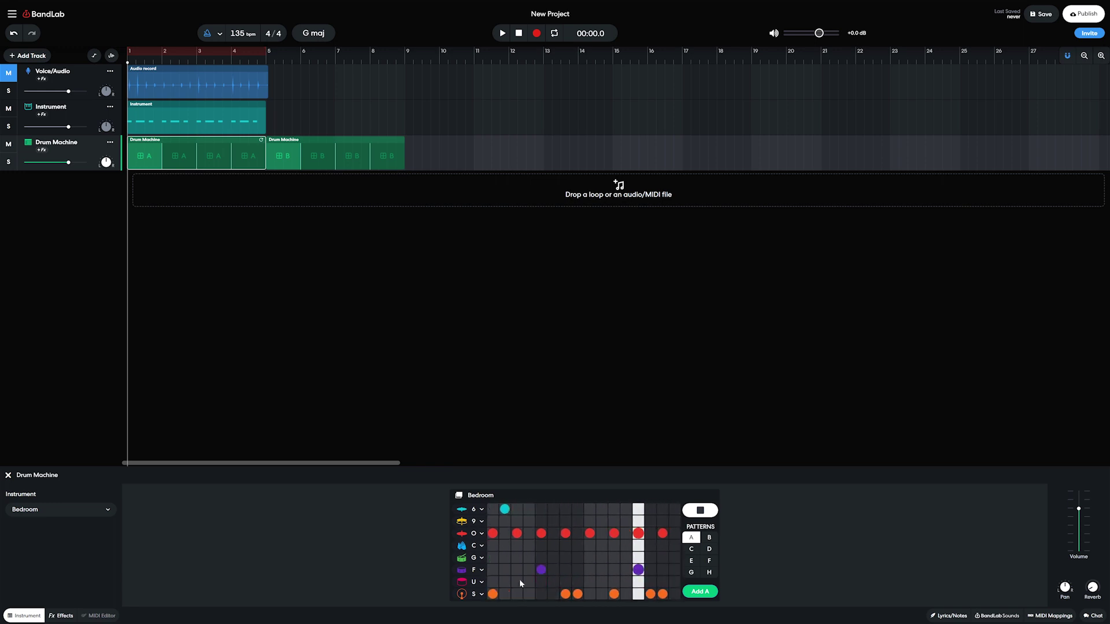
{"action": "left_click", "coordinate": [590, 582]}
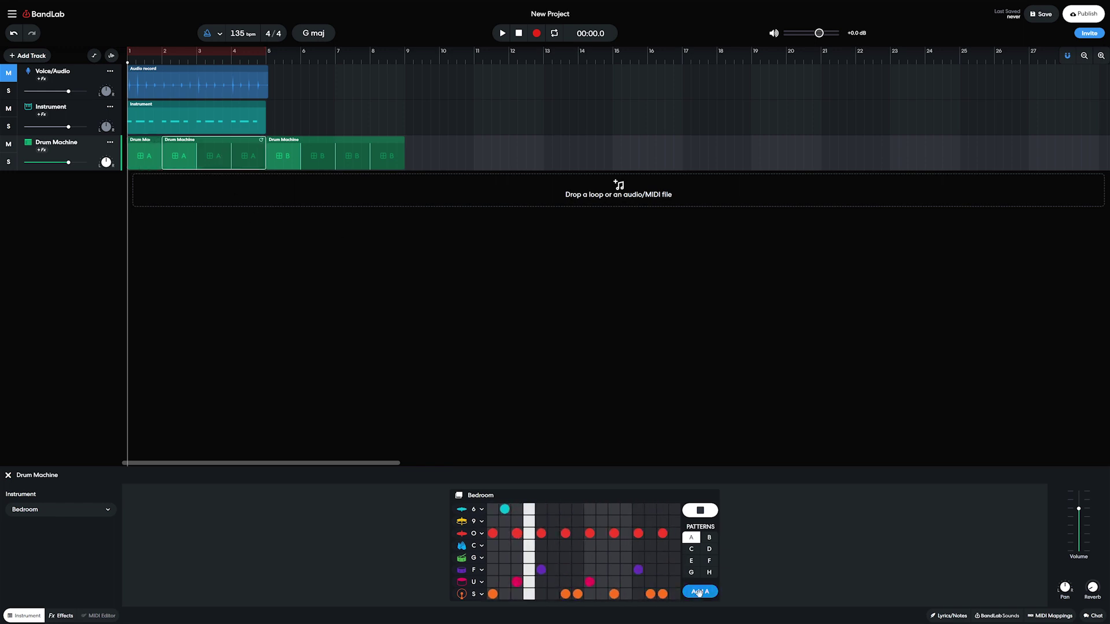
Select the bar-5 clip and thin pattern B to a few hits, adding one F-row hit.
{"action": "left_click", "coordinate": [318, 159]}
{"action": "left_click", "coordinate": [280, 156]}
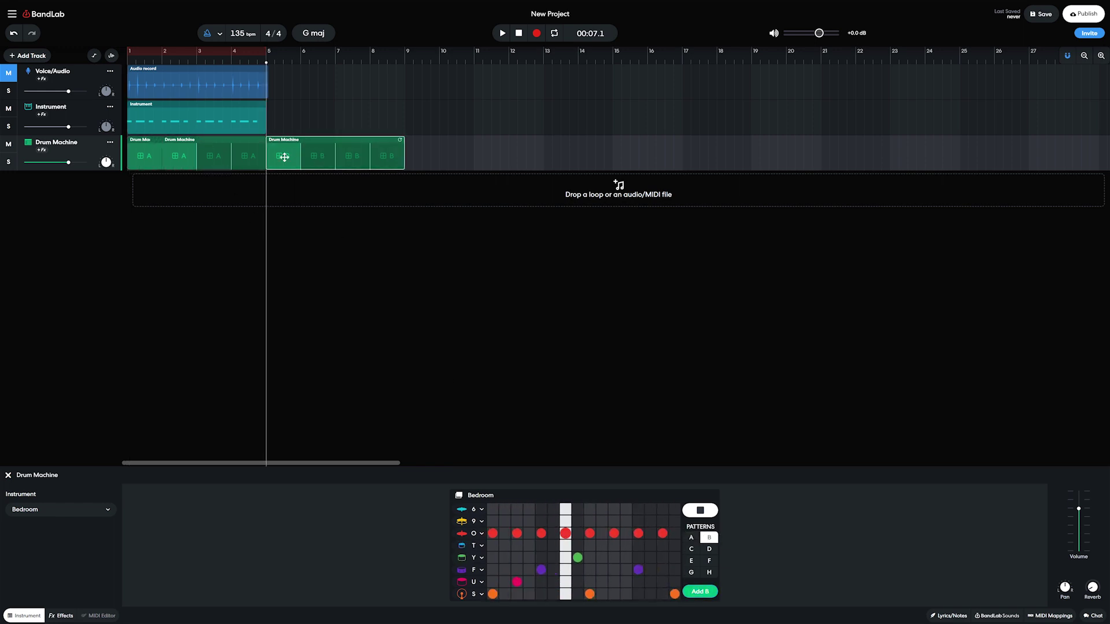
{"action": "left_click", "coordinate": [577, 558]}
{"action": "left_click", "coordinate": [638, 570]}
{"action": "left_click", "coordinate": [674, 594]}
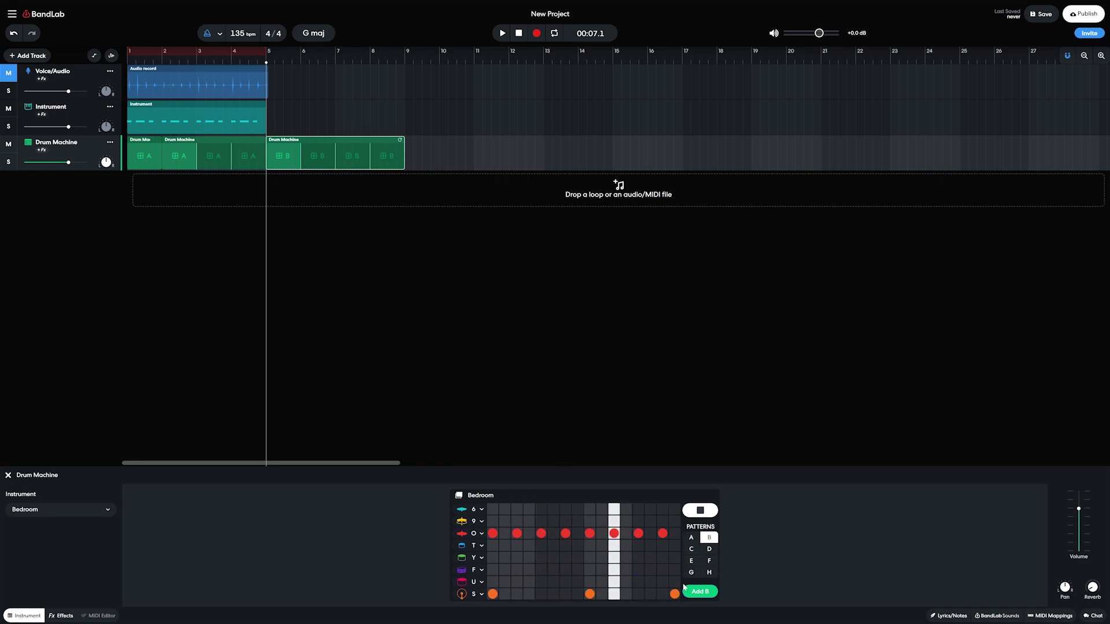
{"action": "left_click", "coordinate": [541, 570]}
{"action": "left_click", "coordinate": [517, 582]}
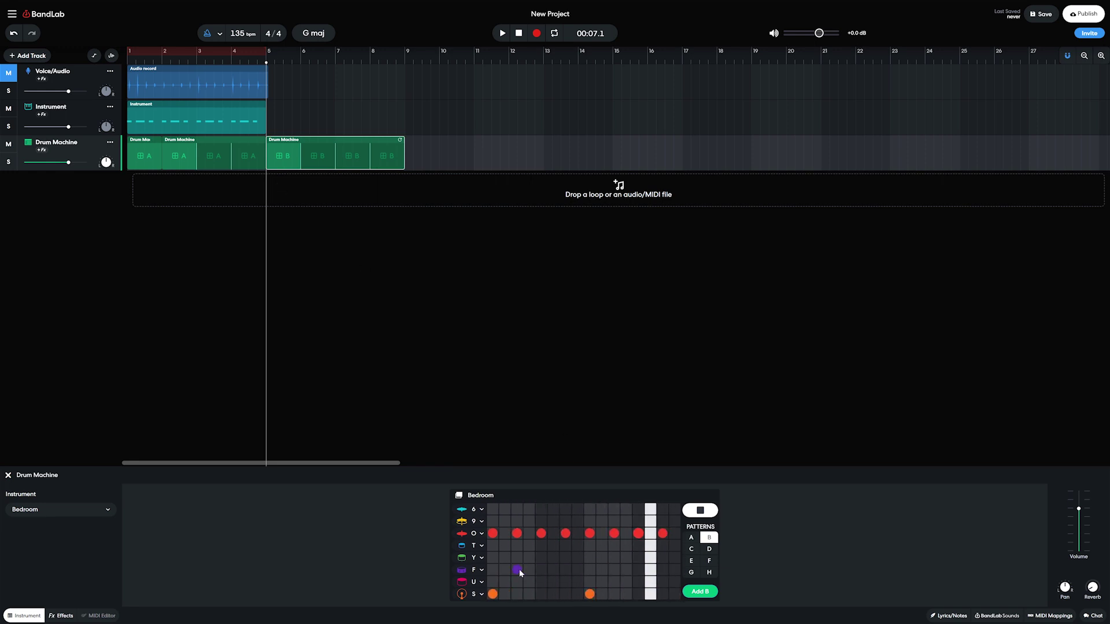
{"action": "left_click", "coordinate": [541, 570]}
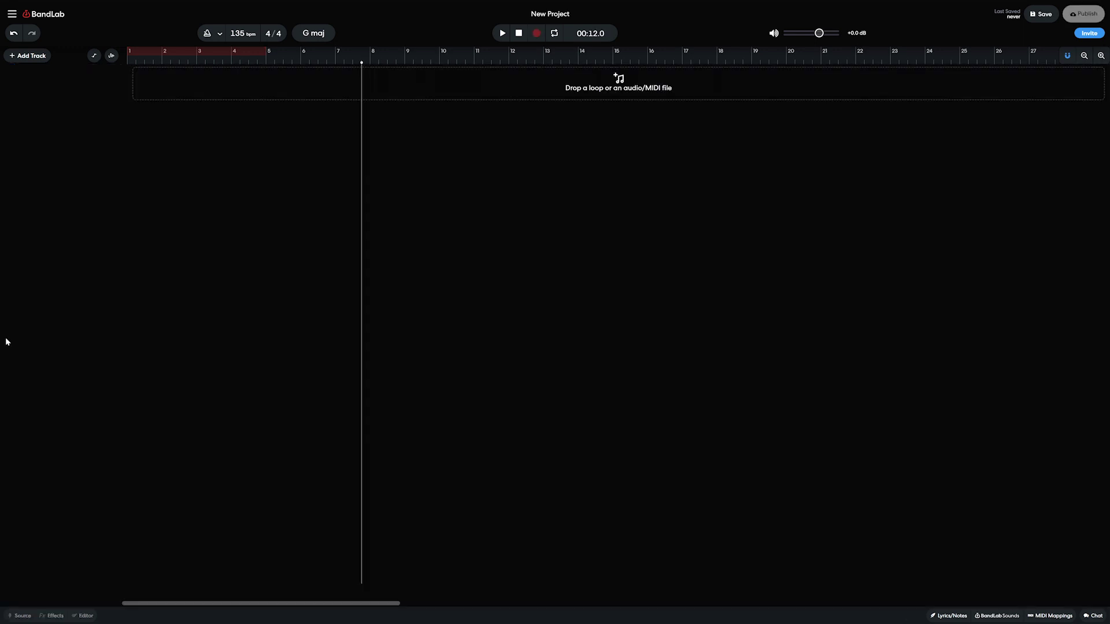
Add a Guitar track on Focusrite Analogue 1 + 2, Channel 1, and start recording.
{"action": "left_click", "coordinate": [18, 55]}
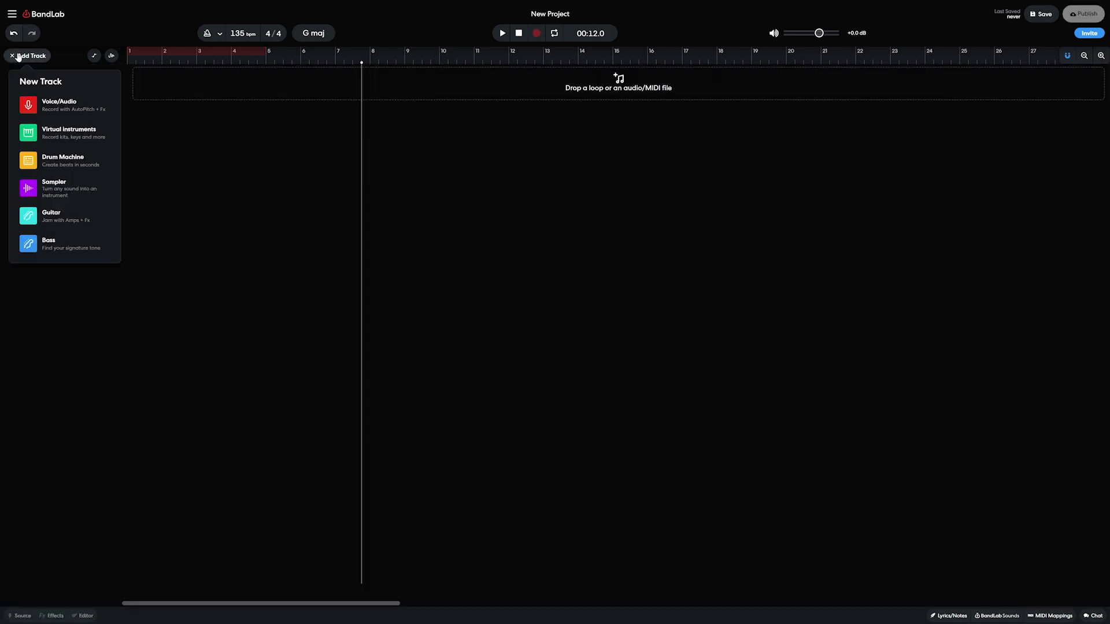
{"action": "left_click", "coordinate": [72, 223]}
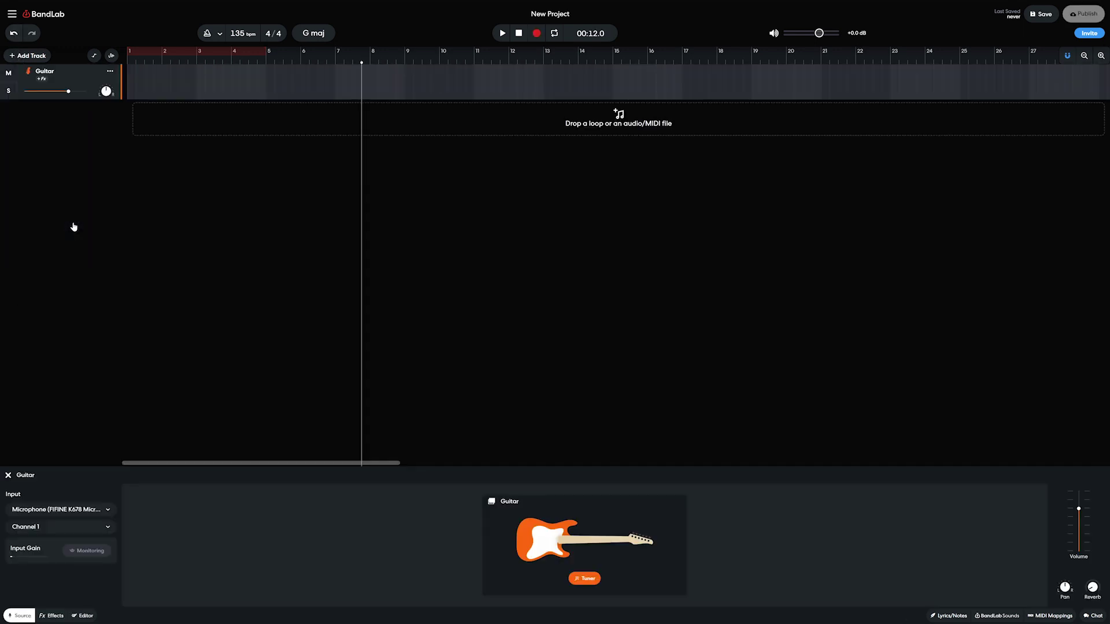
{"action": "left_click", "coordinate": [76, 510]}
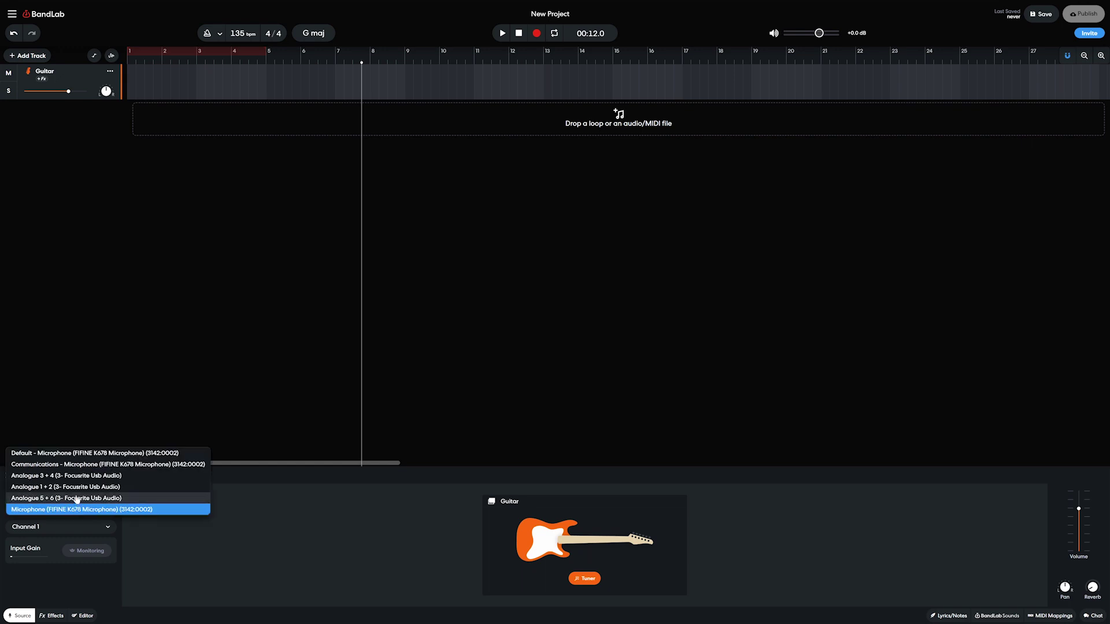
{"action": "left_click", "coordinate": [78, 491]}
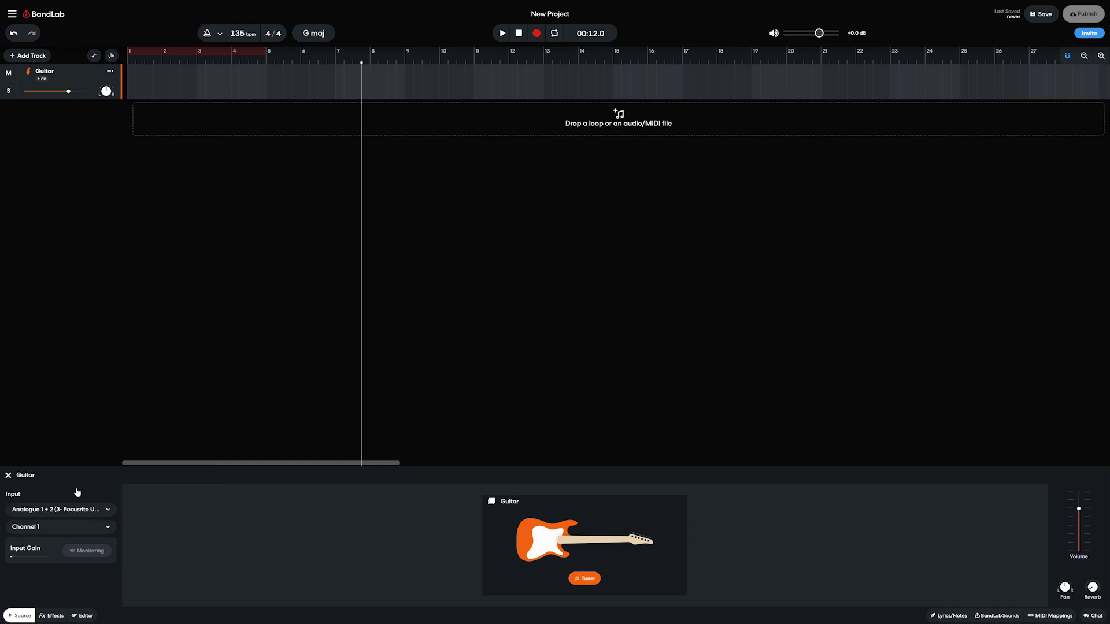
{"action": "left_click", "coordinate": [64, 527]}
{"action": "left_click", "coordinate": [62, 528]}
{"action": "left_click", "coordinate": [535, 34]}
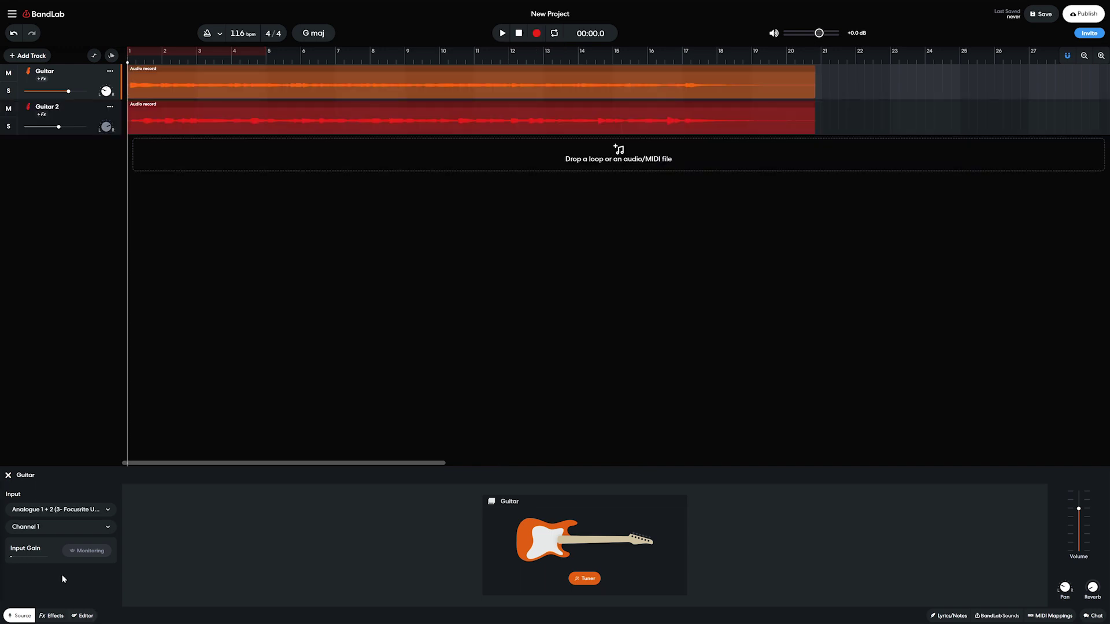
Add a Guitar Amp from Amps & Cabs to the Guitar track, keeping the Classic Brit model.
{"action": "left_click", "coordinate": [52, 616]}
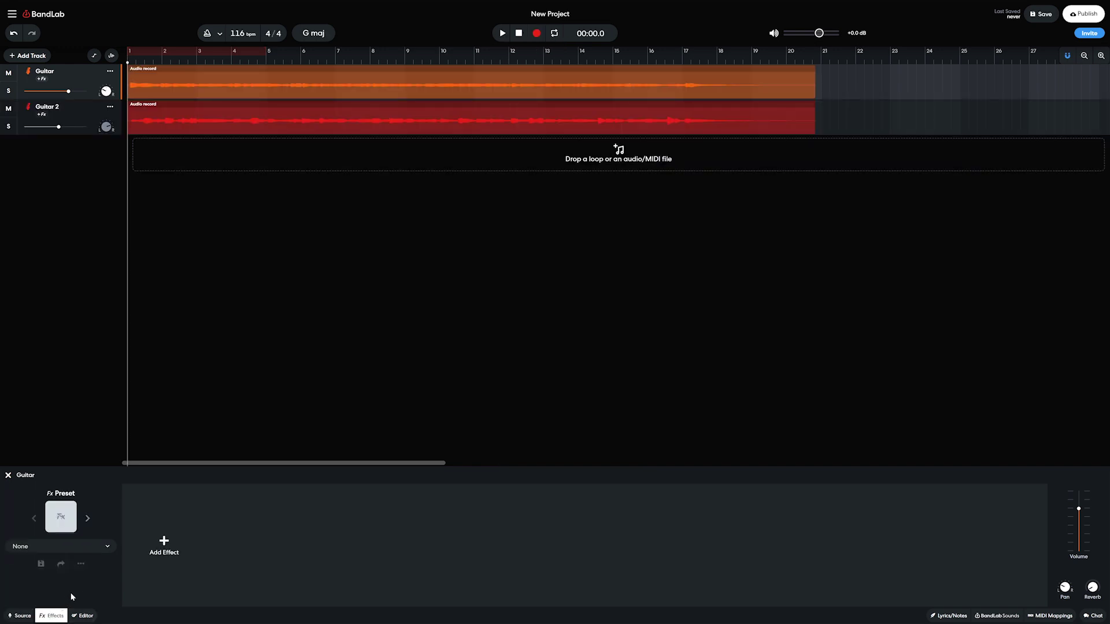
{"action": "left_click", "coordinate": [162, 549]}
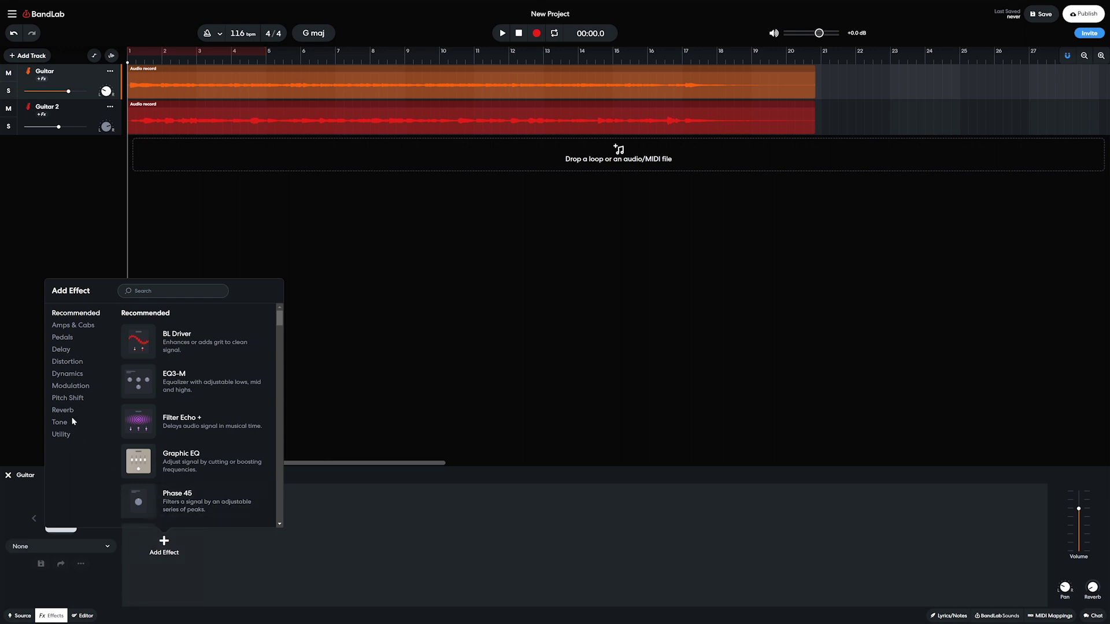
{"action": "scroll", "coordinate": [83, 327], "scroll_direction": "down", "scroll_amount": 1}
{"action": "left_click", "coordinate": [82, 327]}
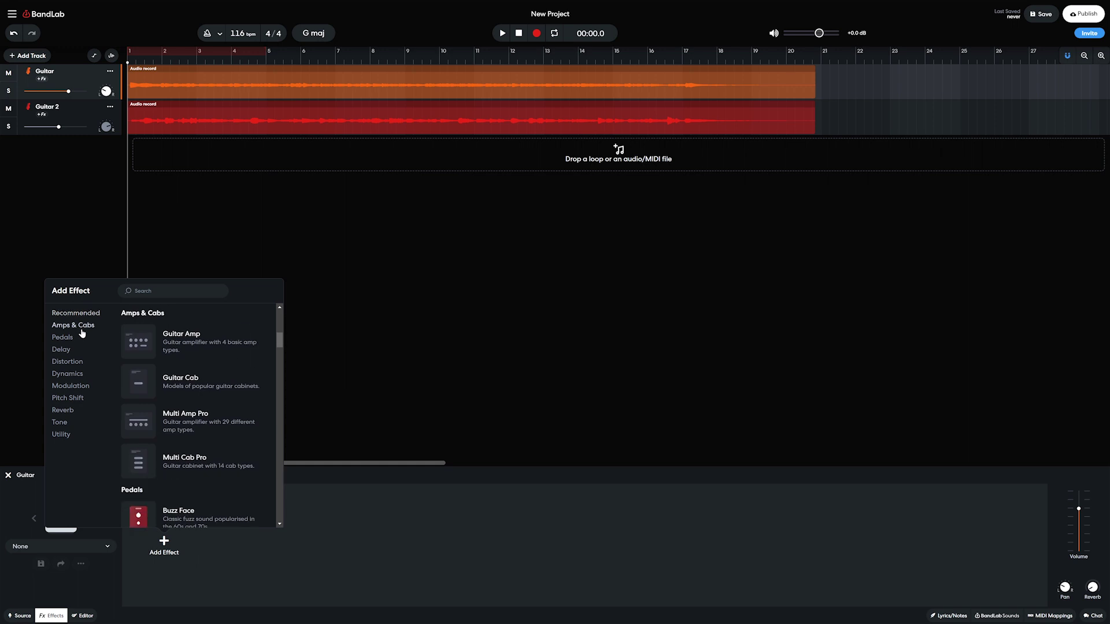
{"action": "left_click", "coordinate": [178, 346]}
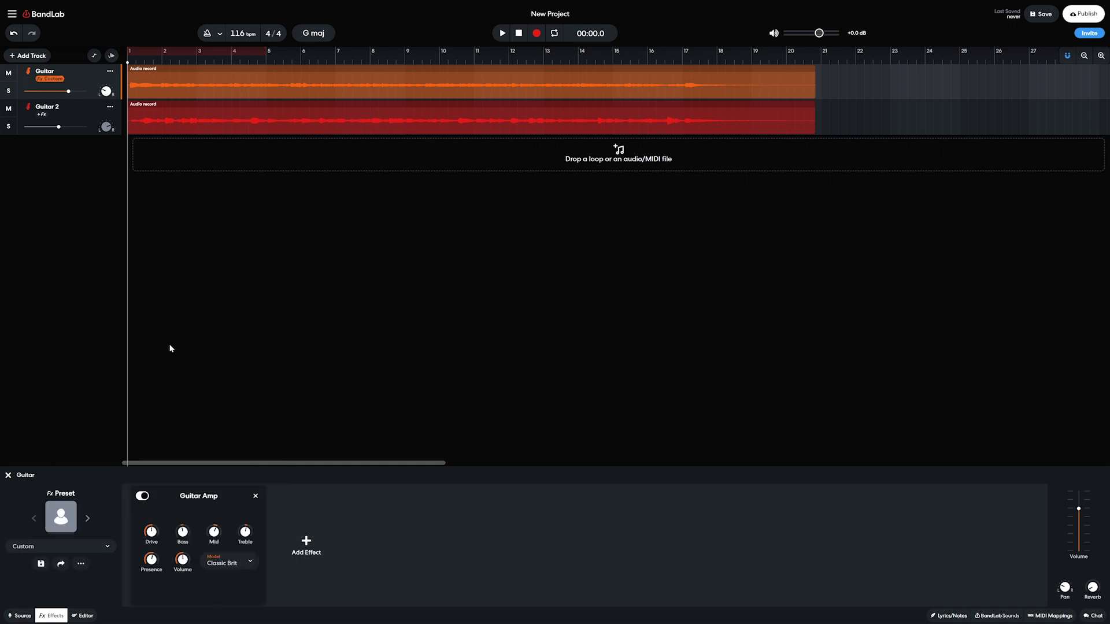
{"action": "left_click", "coordinate": [240, 561]}
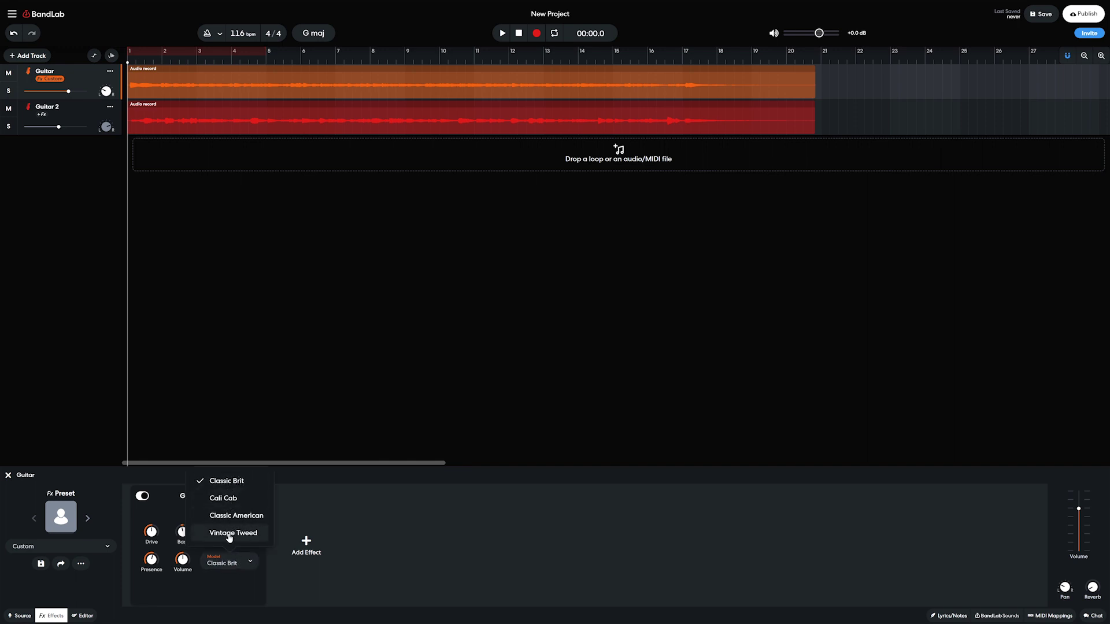
{"action": "left_click", "coordinate": [157, 539]}
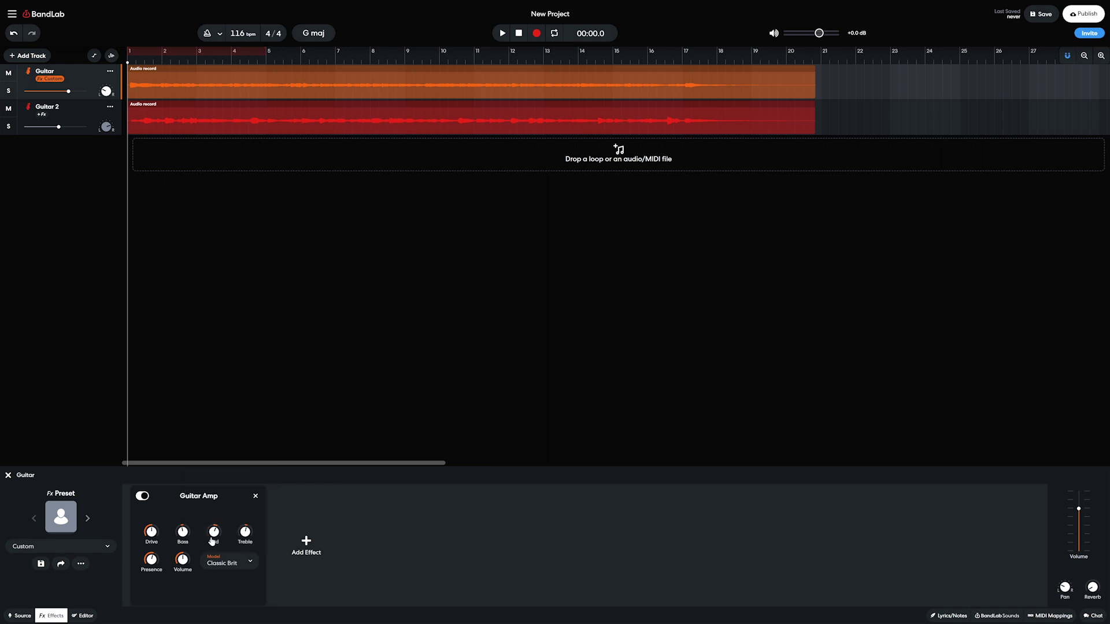
{"action": "mouse_move", "coordinate": [151, 559]}
{"action": "left_click", "coordinate": [304, 544]}
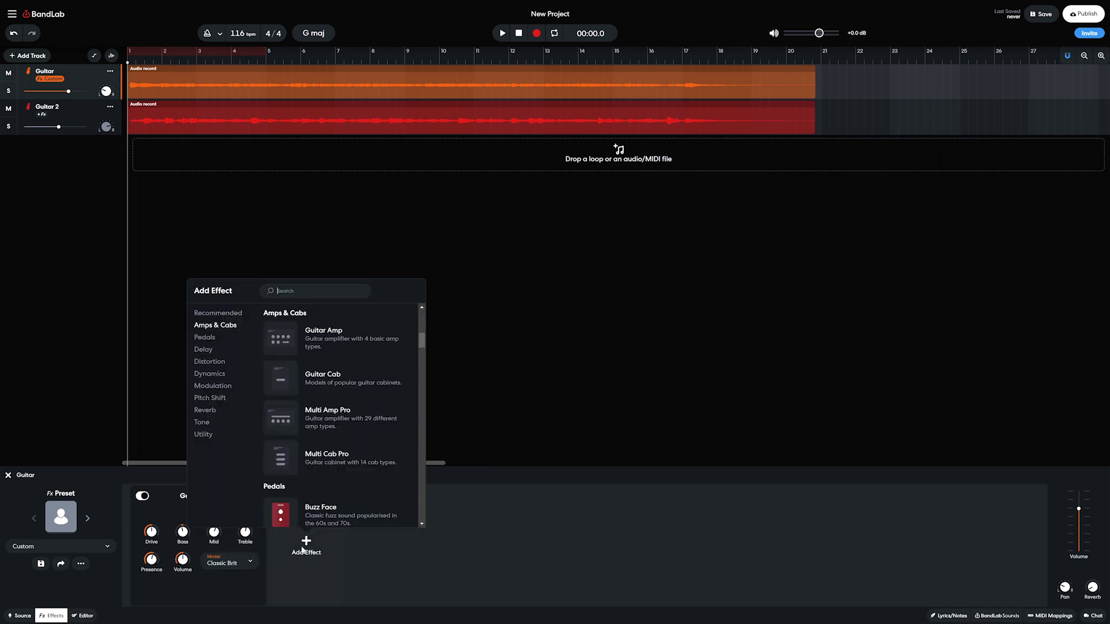
Add a Guitar Cab after the amp and keep its 2x12 UK-C model.
{"action": "left_click", "coordinate": [333, 380]}
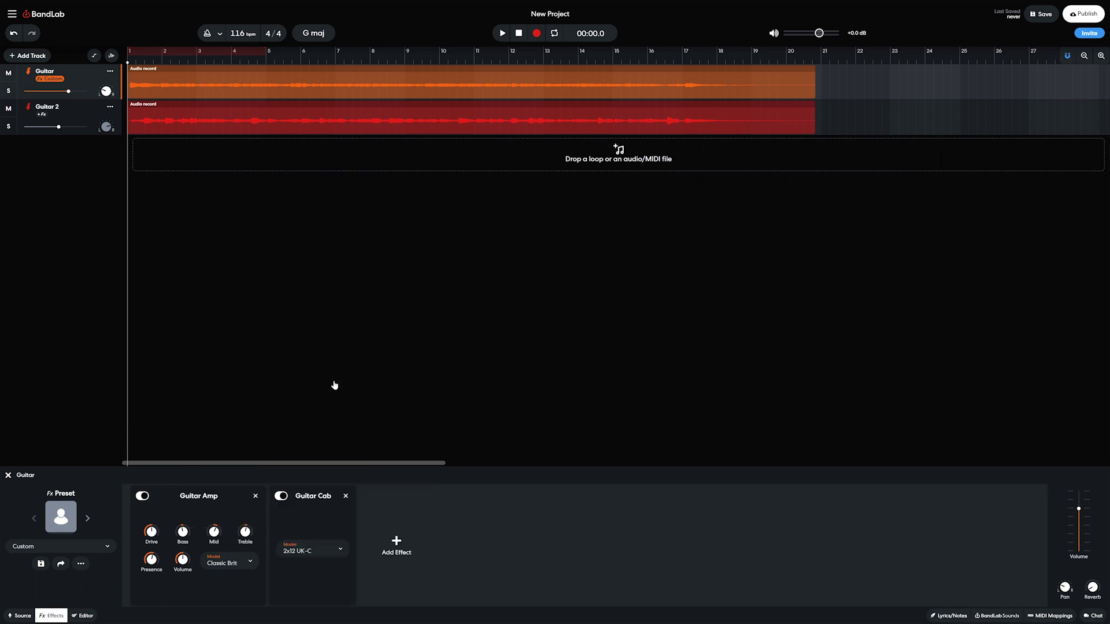
{"action": "left_click", "coordinate": [305, 551]}
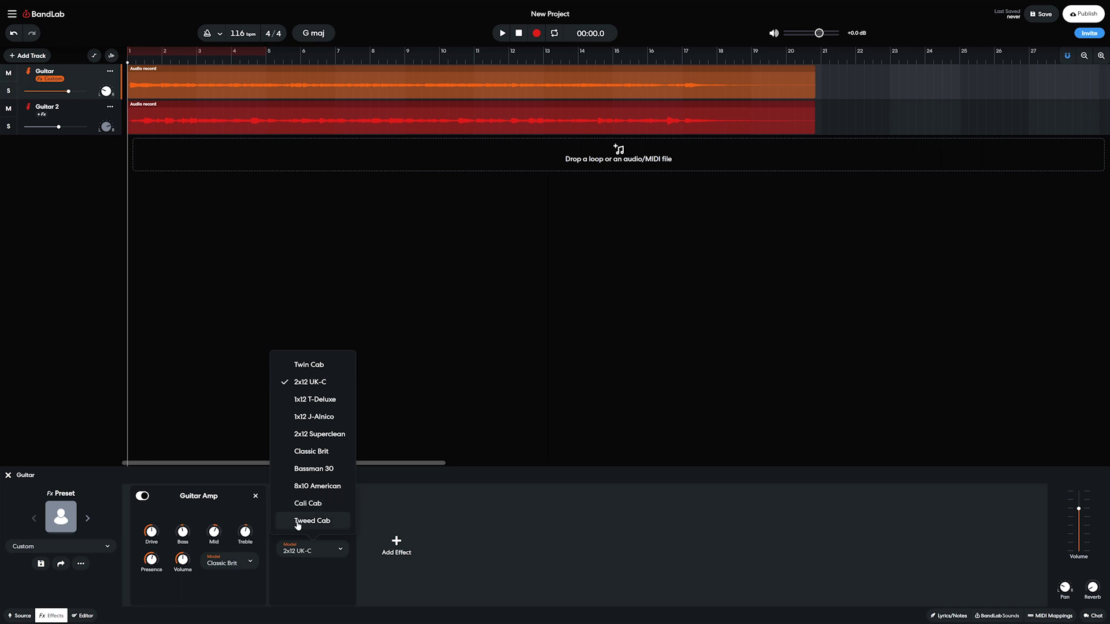
{"action": "left_click", "coordinate": [421, 501]}
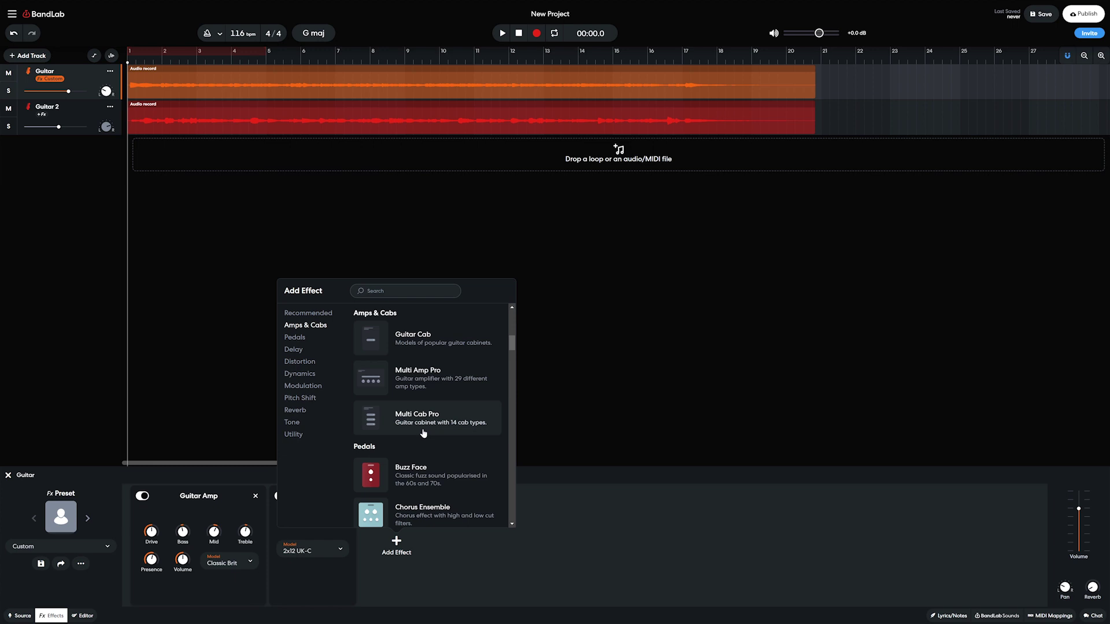
Close the effect browser and turn down the Guitar track's volume.
{"action": "key", "text": "Escape"}
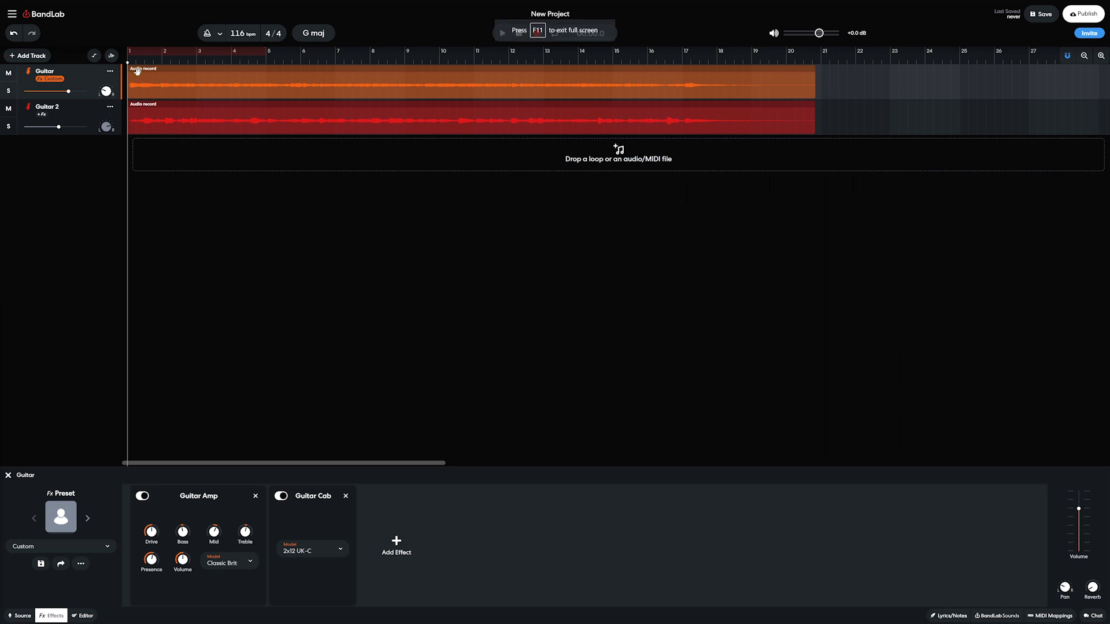
{"action": "mouse_move", "coordinate": [68, 91]}
{"action": "left_mouse_down"}
{"action": "mouse_move", "coordinate": [52, 92]}
{"action": "mouse_move", "coordinate": [70, 92]}
{"action": "left_mouse_up"}
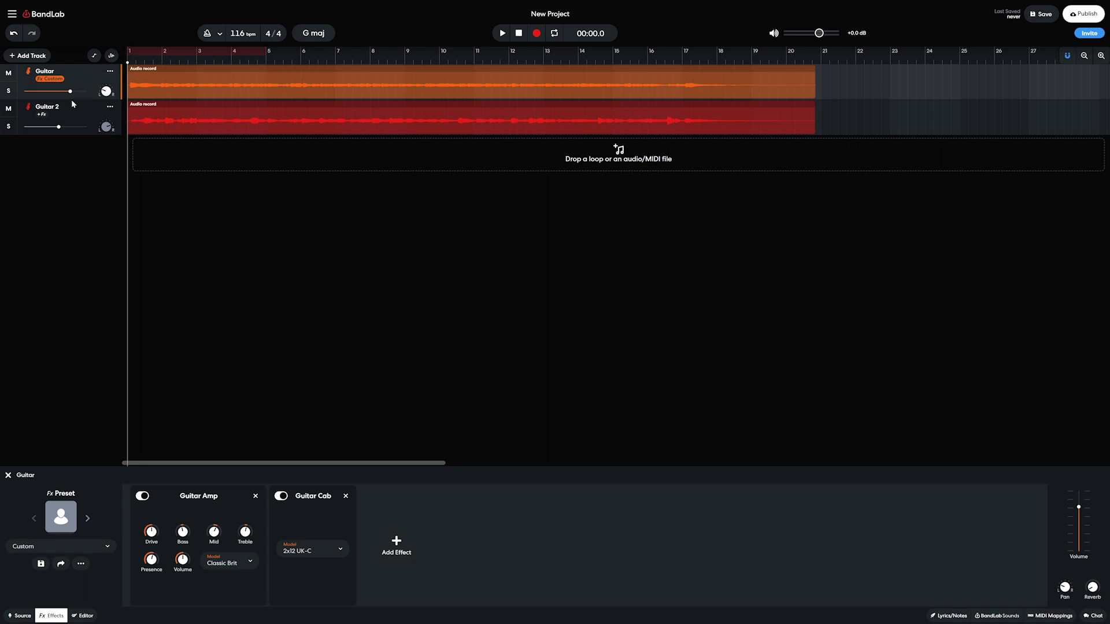
{"action": "left_click_drag", "start_coordinate": [69, 91], "coordinate": [66, 92]}
Pan Guitar 2 right to +85 and reopen the Add Effect browser.
{"action": "left_click_drag", "start_coordinate": [105, 127], "coordinate": [106, 118]}
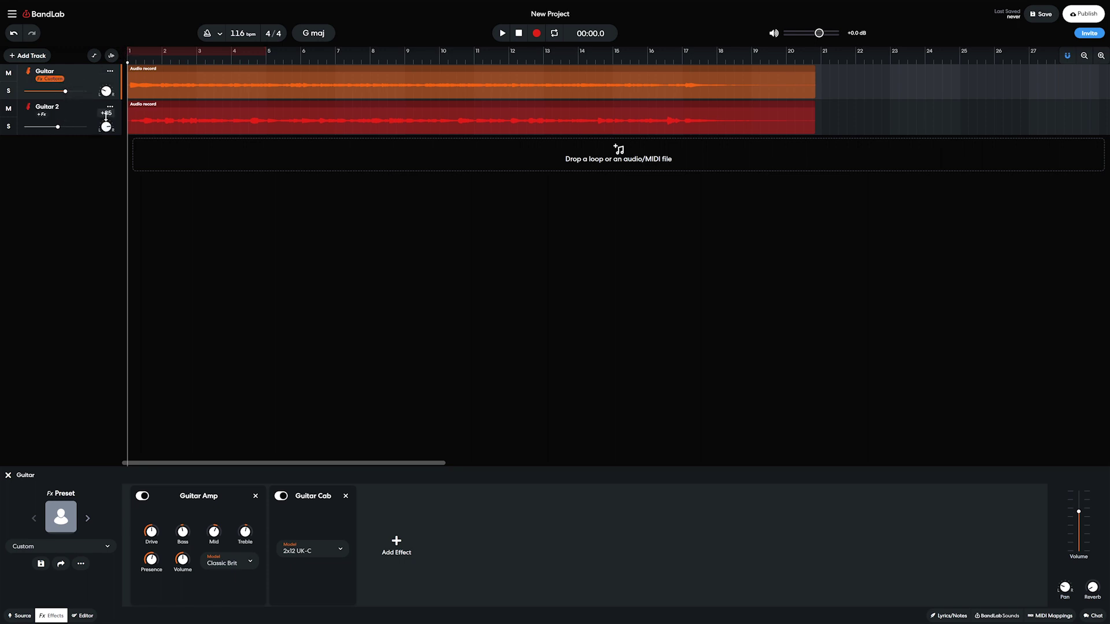
{"action": "left_click", "coordinate": [54, 616]}
{"action": "left_click", "coordinate": [397, 543]}
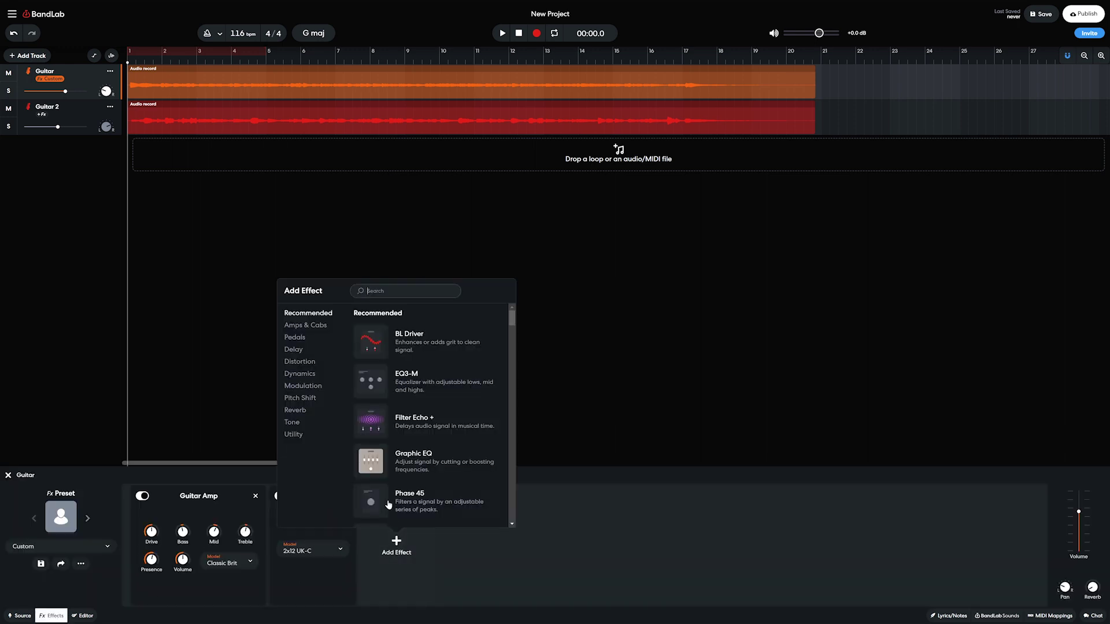
Browse the Delay through Utility effect categories, then close the browser without adding anything.
{"action": "left_click", "coordinate": [294, 350]}
{"action": "left_click", "coordinate": [300, 362]}
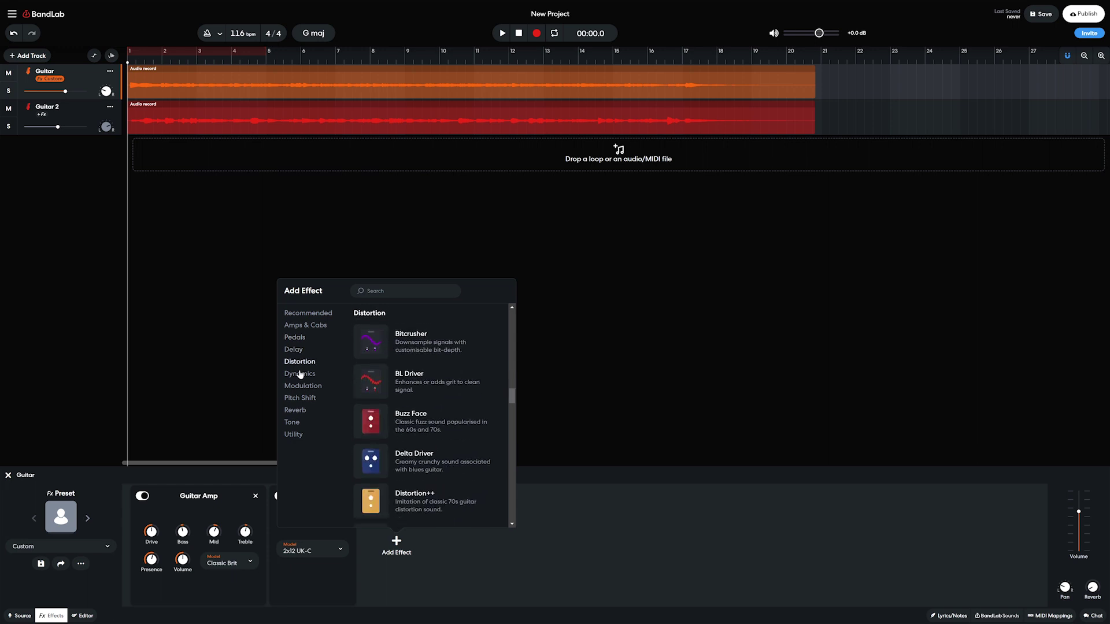
{"action": "left_click", "coordinate": [299, 375]}
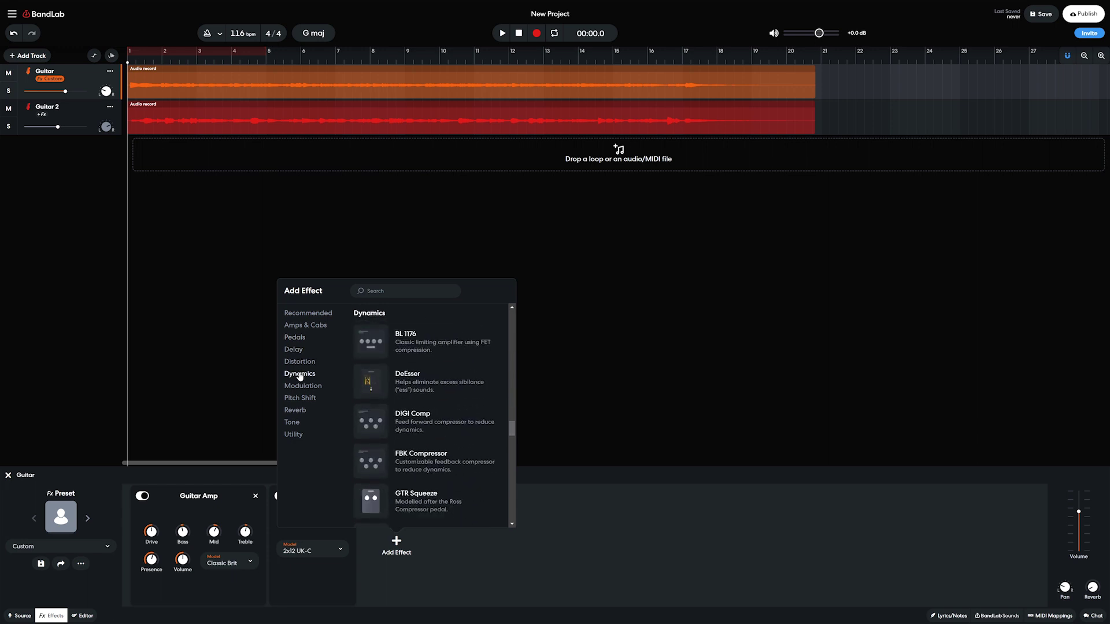
{"action": "left_click", "coordinate": [298, 386]}
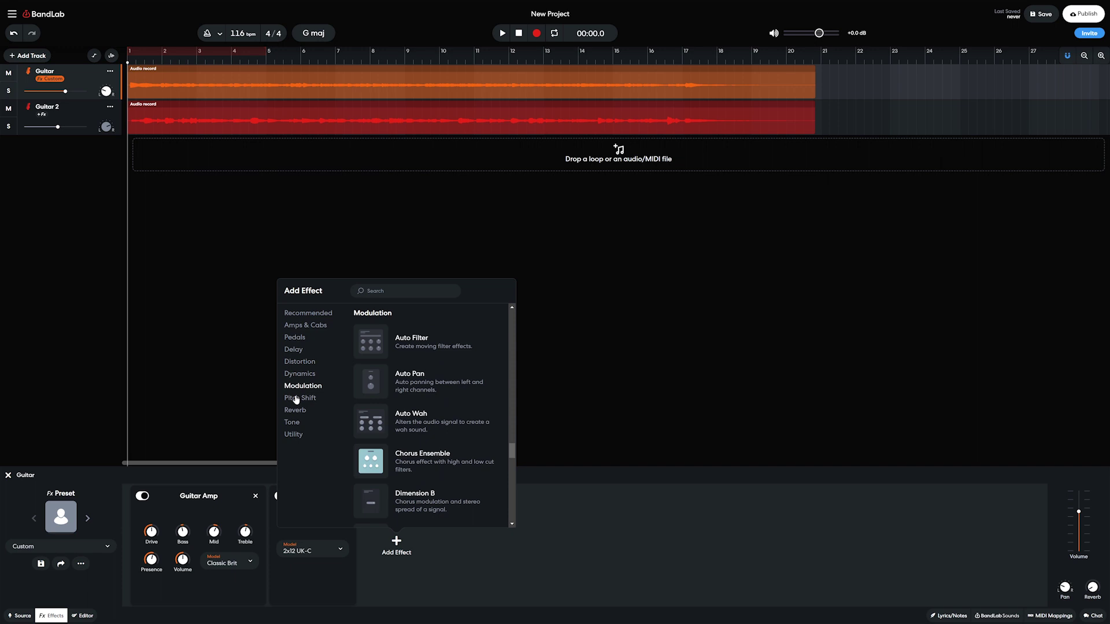
{"action": "left_click", "coordinate": [296, 399]}
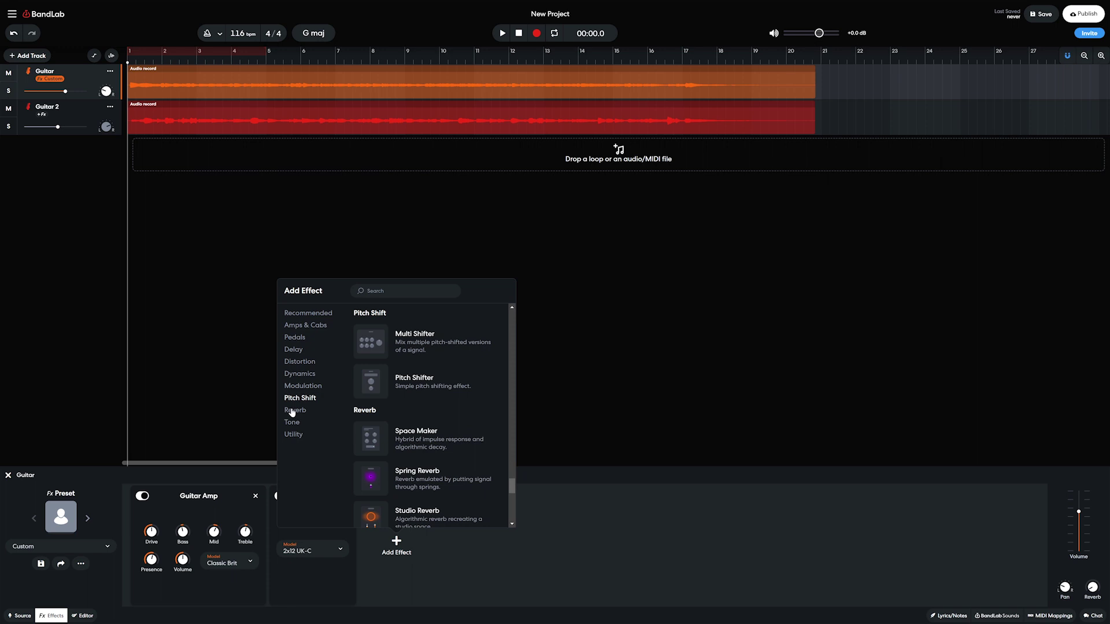
{"action": "left_click", "coordinate": [293, 411]}
{"action": "left_click", "coordinate": [291, 423]}
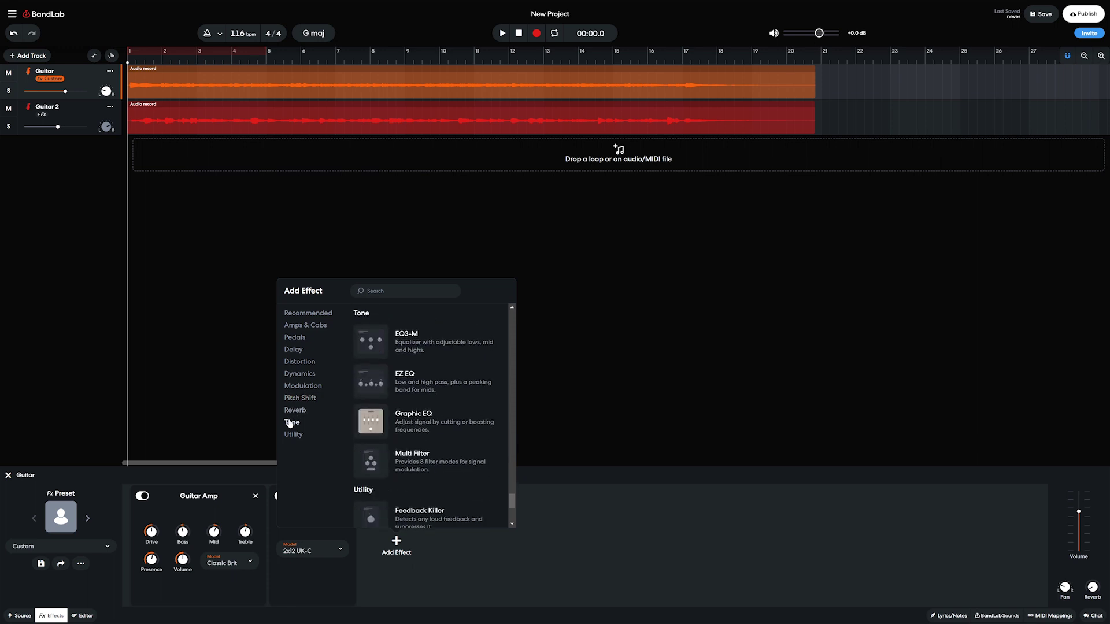
{"action": "left_click", "coordinate": [293, 435]}
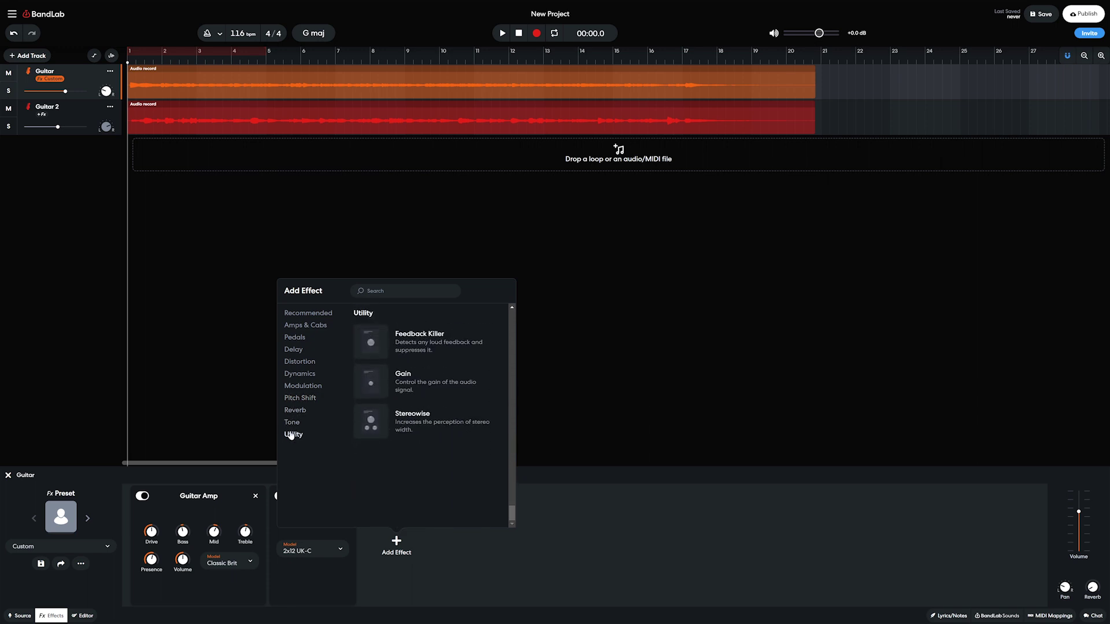
{"action": "key", "text": "Escape"}
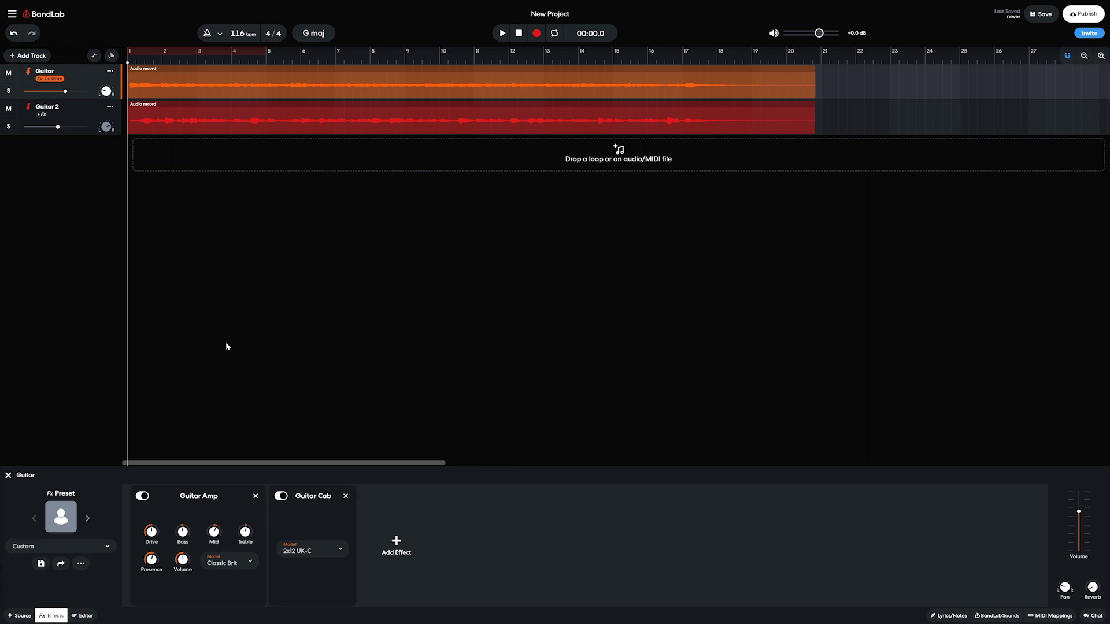
Download the project's mixdown as the 7.2MB uncompressed WAV file.
{"action": "left_click", "coordinate": [11, 14]}
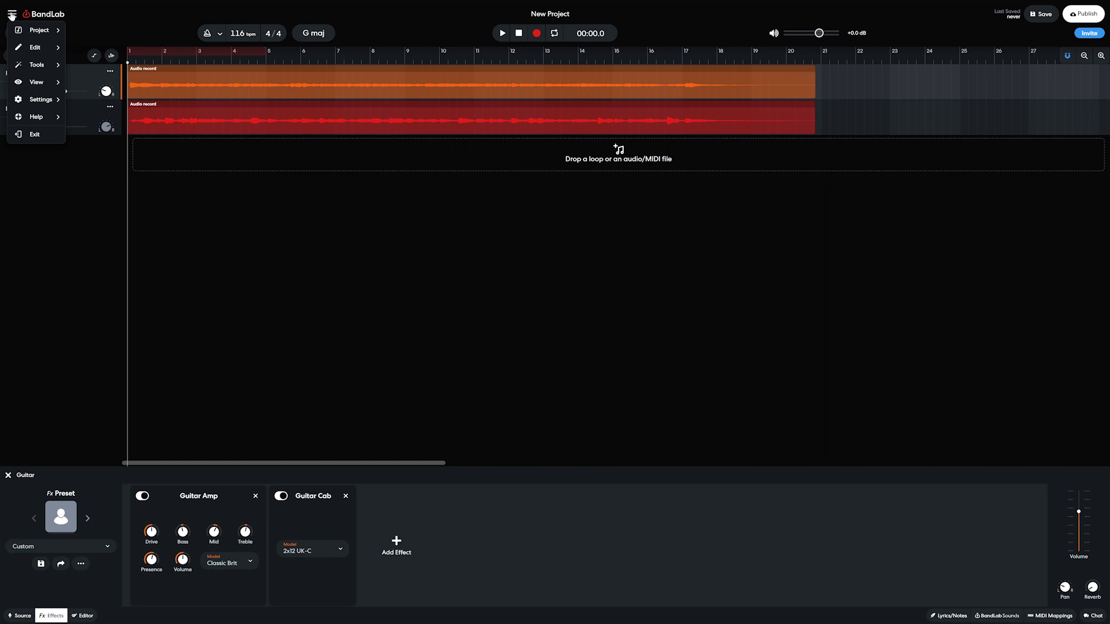
{"action": "mouse_move", "coordinate": [41, 34]}
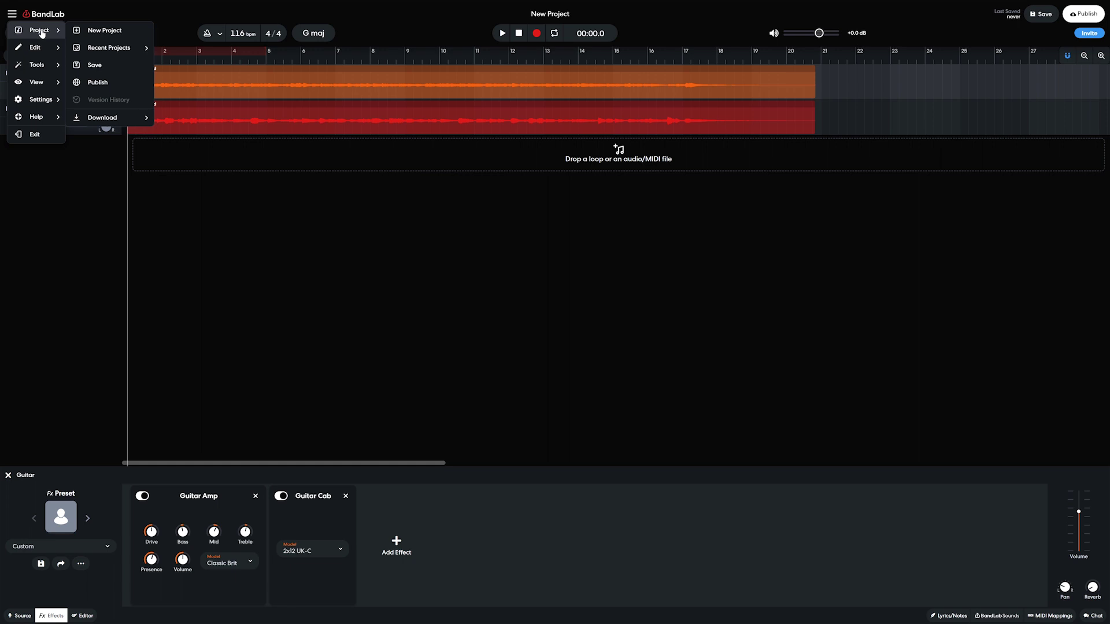
{"action": "mouse_move", "coordinate": [138, 119]}
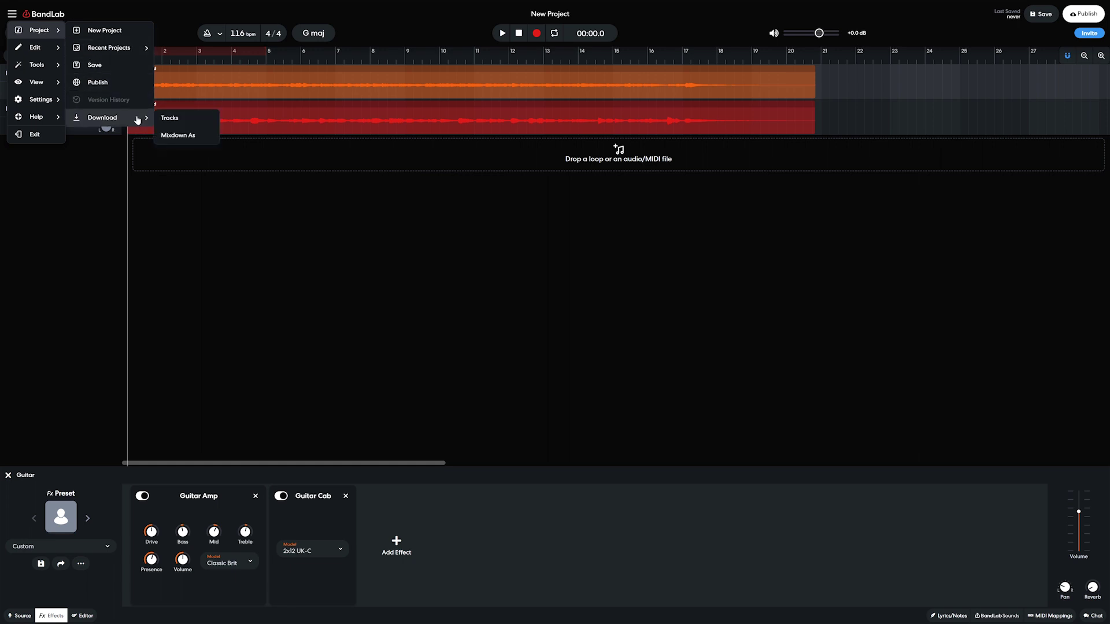
{"action": "left_click", "coordinate": [178, 136]}
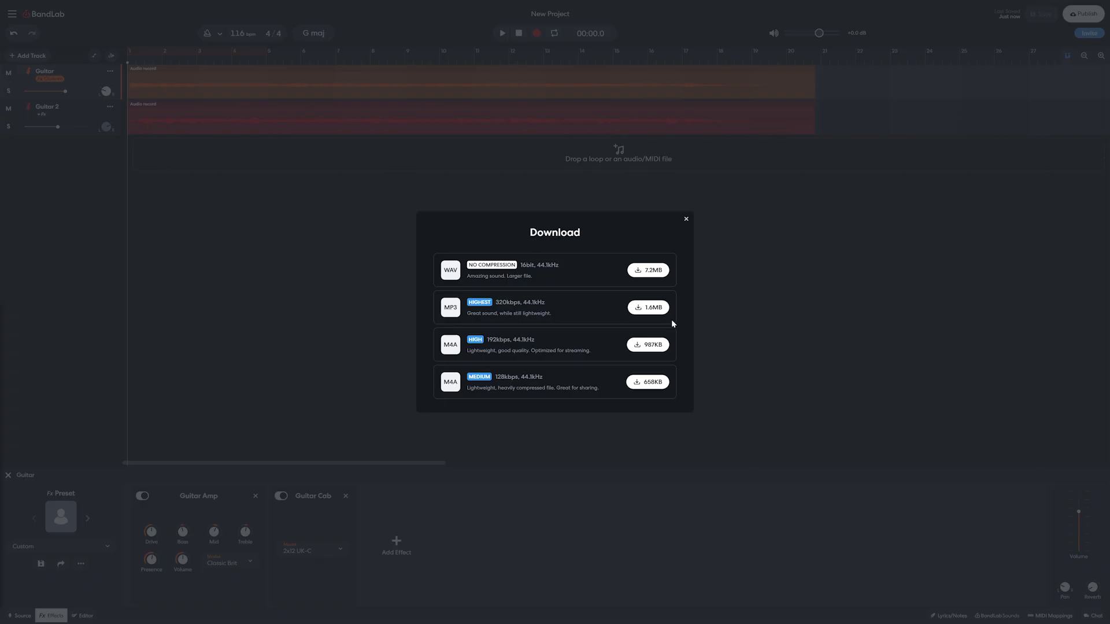
{"action": "left_click", "coordinate": [640, 270]}
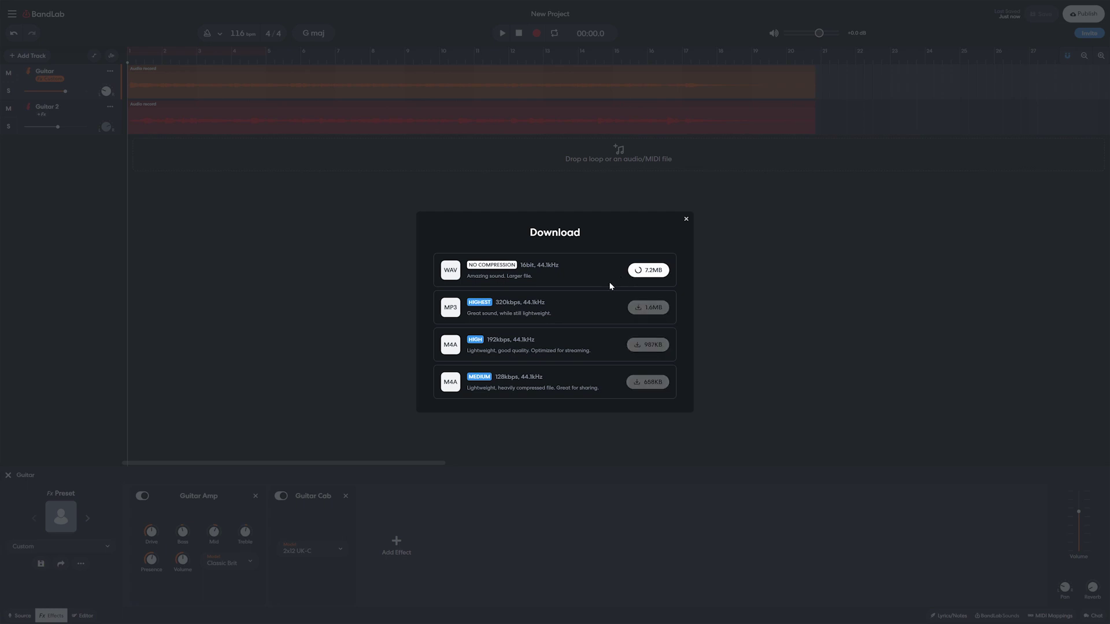
{"action": "left_click", "coordinate": [686, 216]}
{"action": "left_click", "coordinate": [1102, 612]}
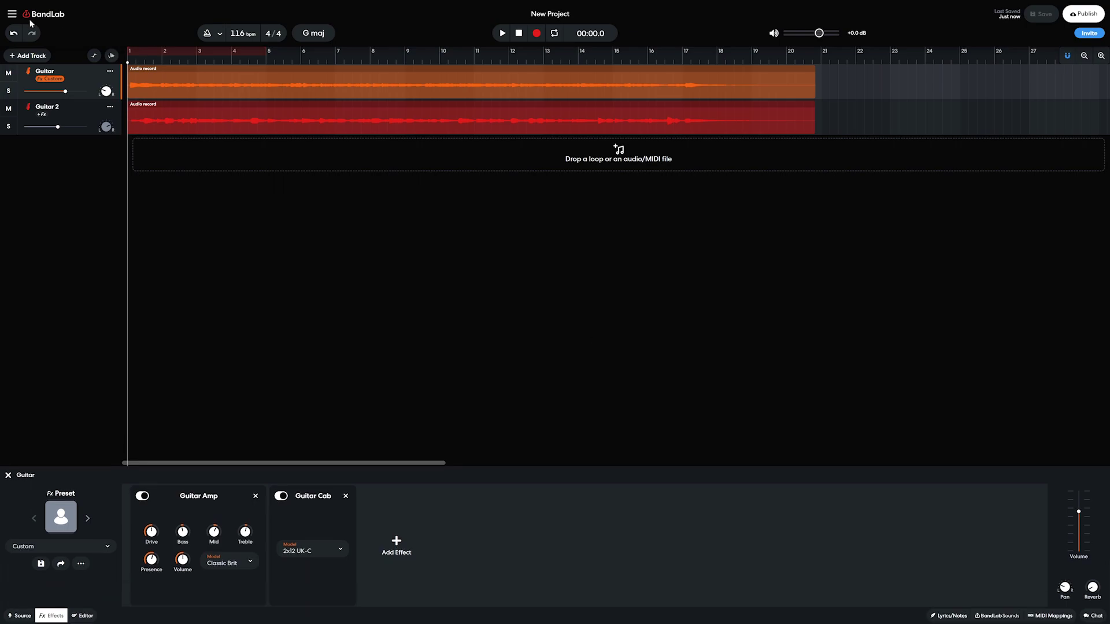